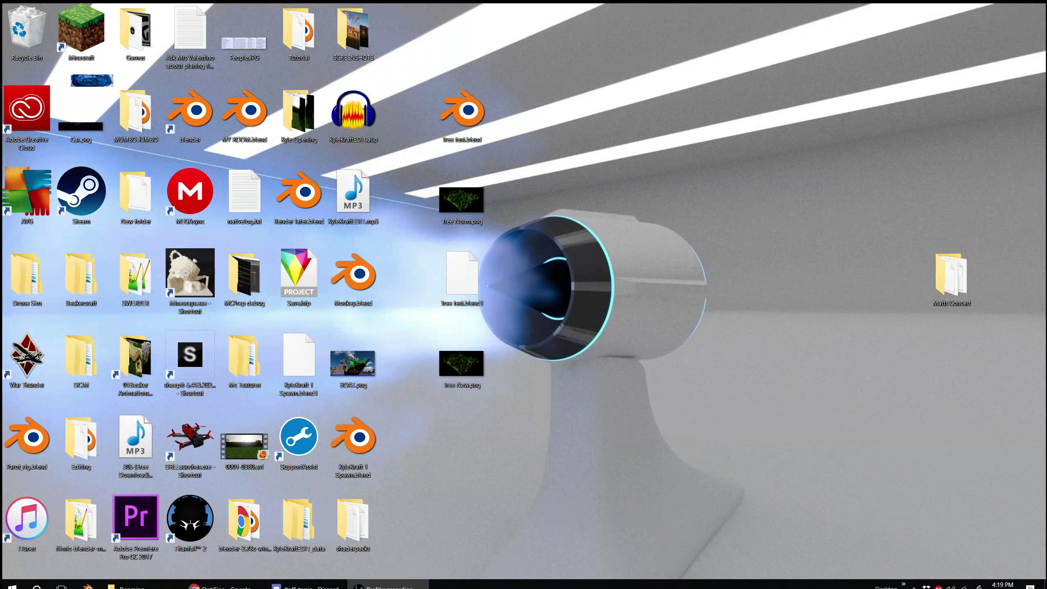
# - Download OptiFine_1.12_HD_U_C3.jar from the OptiFine site in the browser, skipping the ad page, and close the download page
pyautogui.click(214, 583)
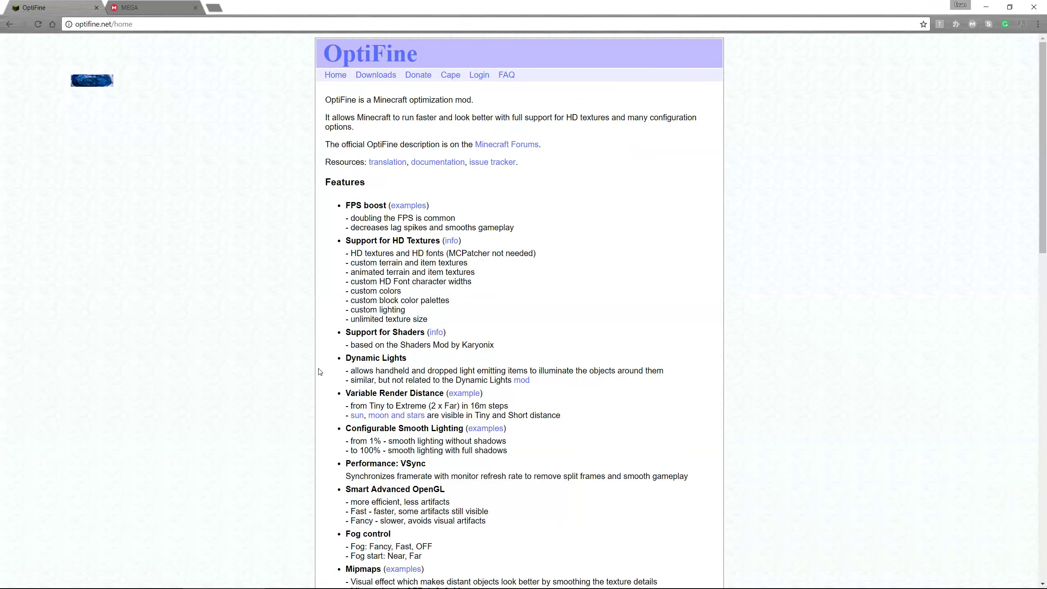
pyautogui.click(369, 77)
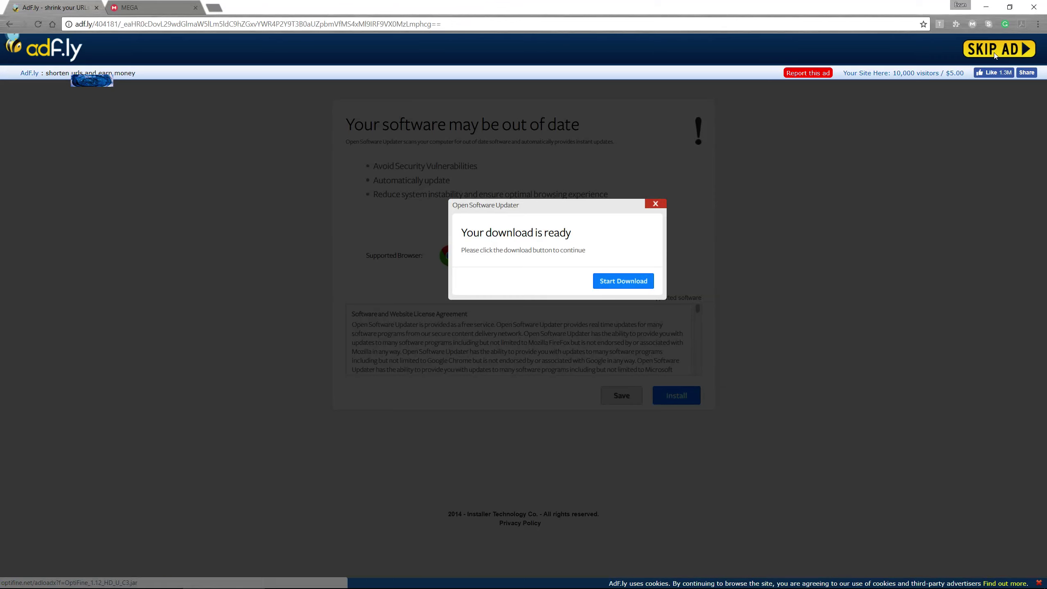
pyautogui.click(995, 54)
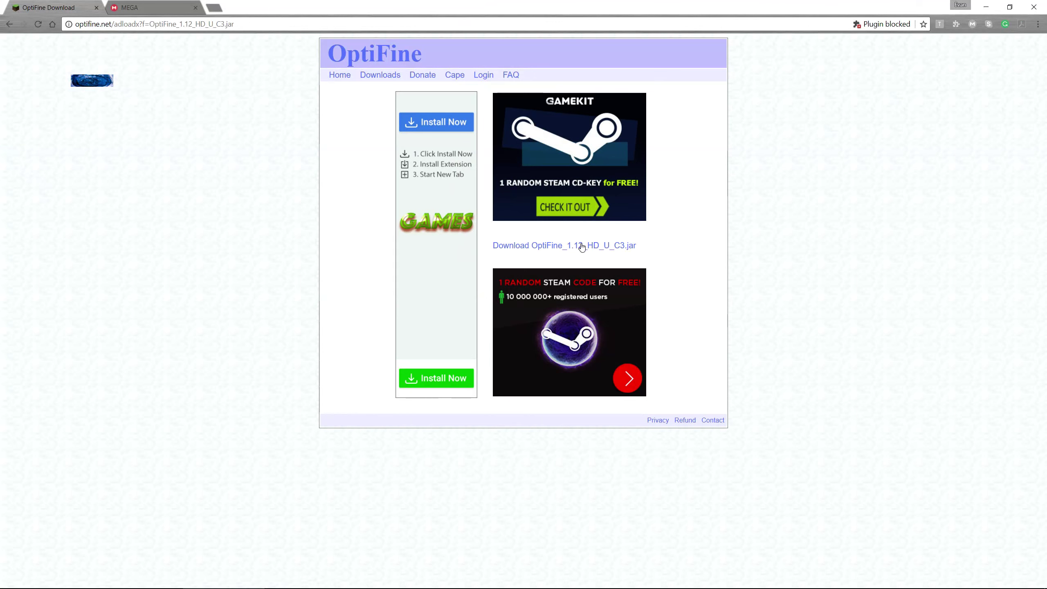
pyautogui.click(582, 246)
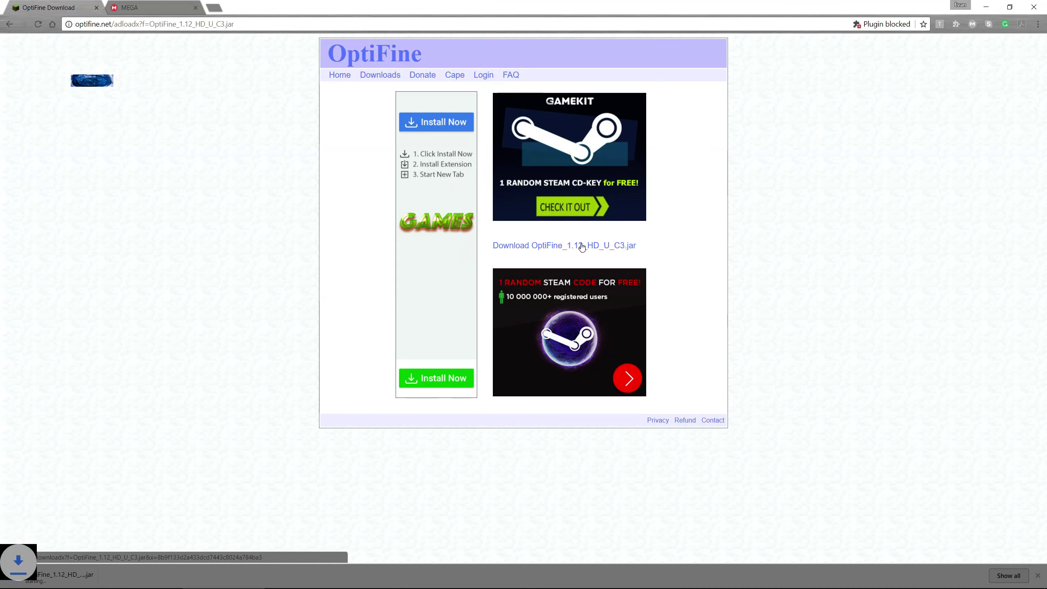
pyautogui.click(96, 7)
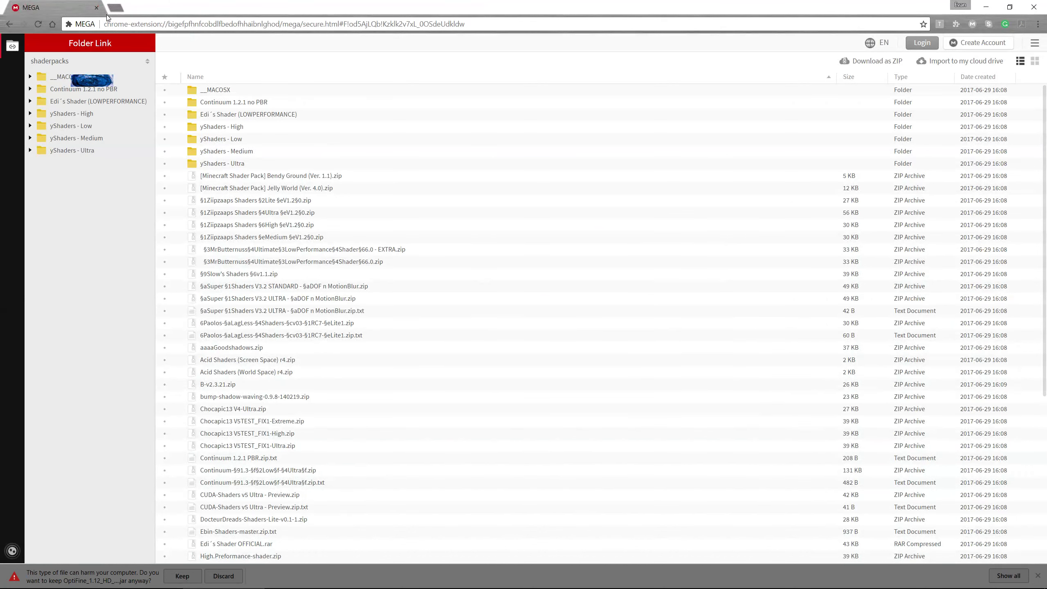
pyautogui.click(288, 26)
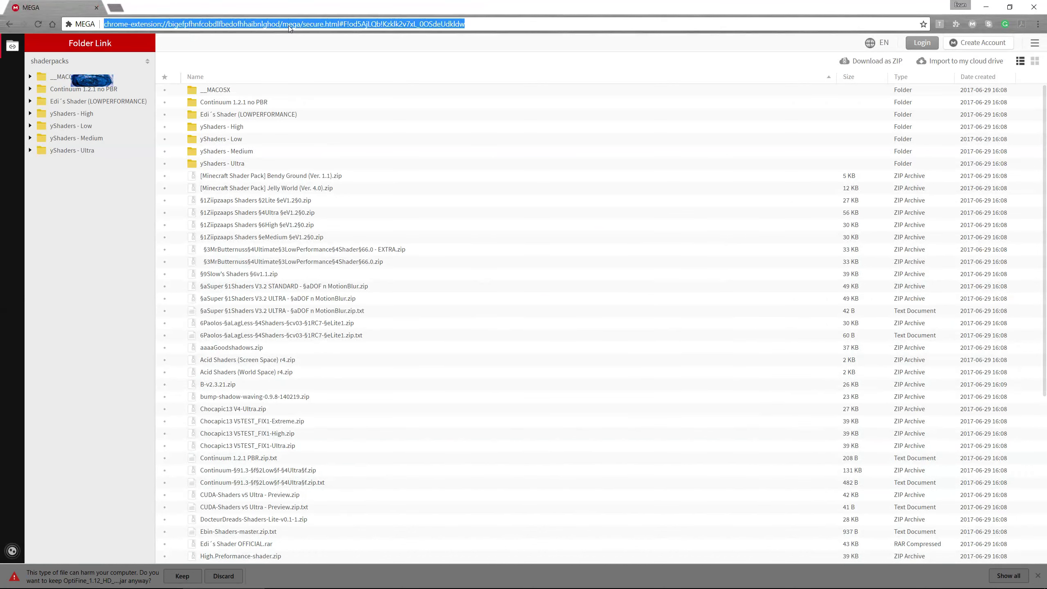
pyautogui.click(474, 24)
pyautogui.moveTo(469, 23); pyautogui.dragTo(104, 24)
pyautogui.click(496, 26)
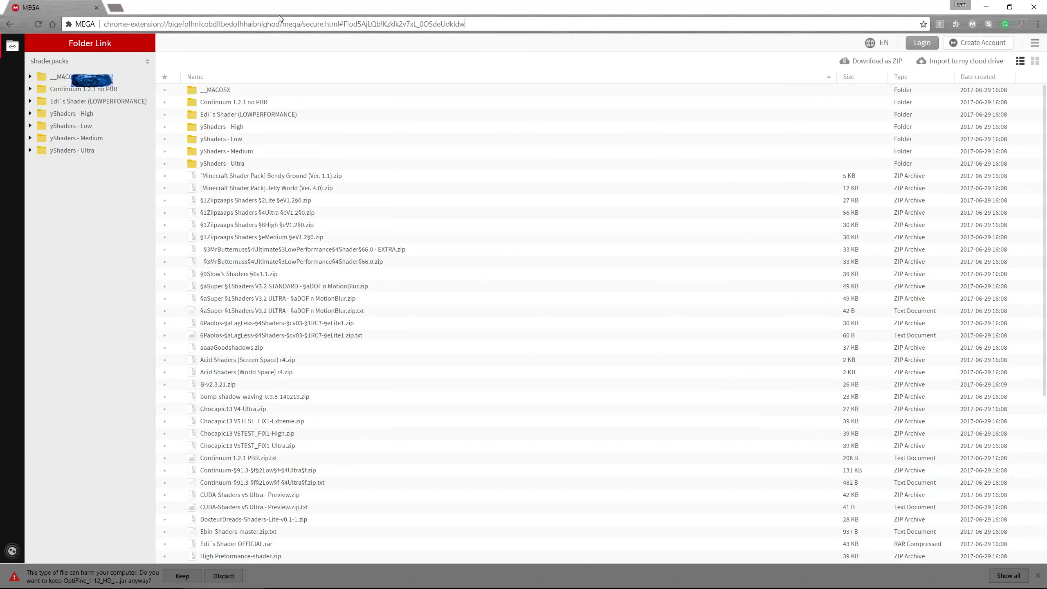
# - Keep the downloaded OptiFine file and download the shaderpacks folder from MEGA as a ZIP, showing its transfer
pyautogui.click(186, 574)
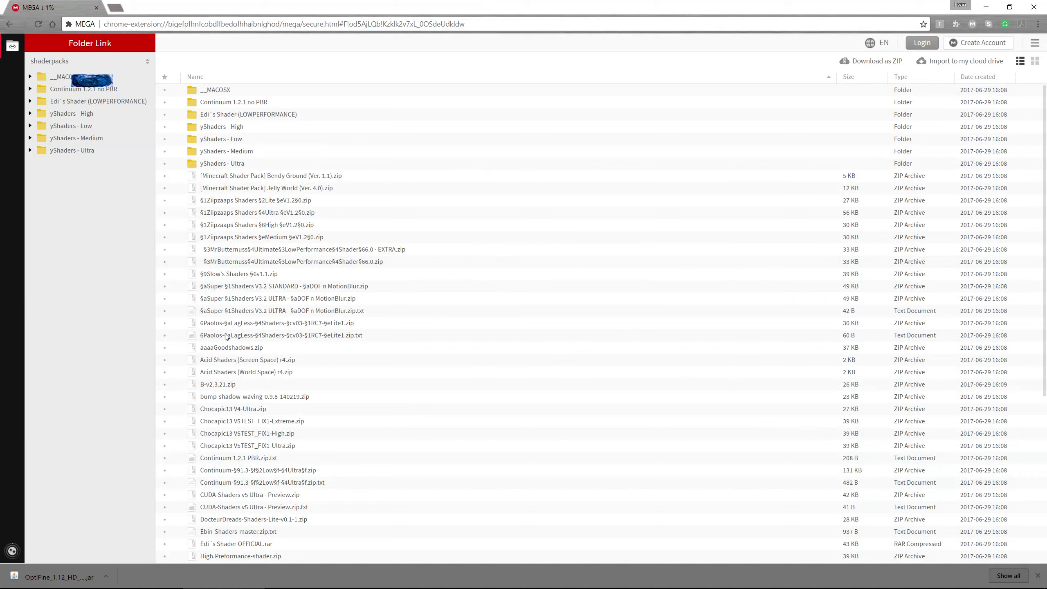
pyautogui.click(12, 551)
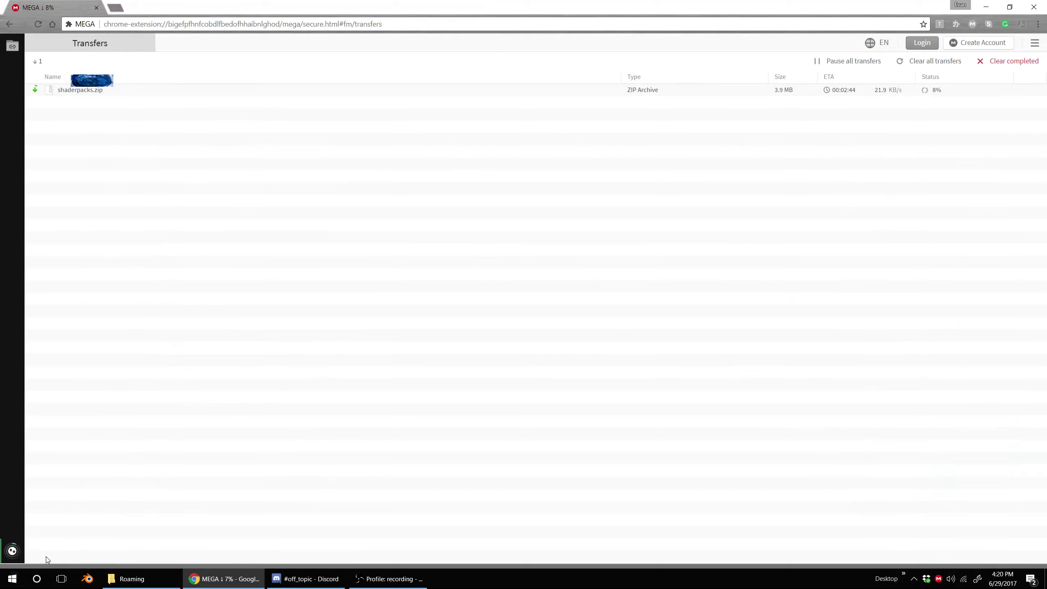
# - Run the downloaded OptiFine installer and install OptiFine HD Ultra C3 for Minecraft 1.12 into the .minecraft folder
pyautogui.click(56, 577)
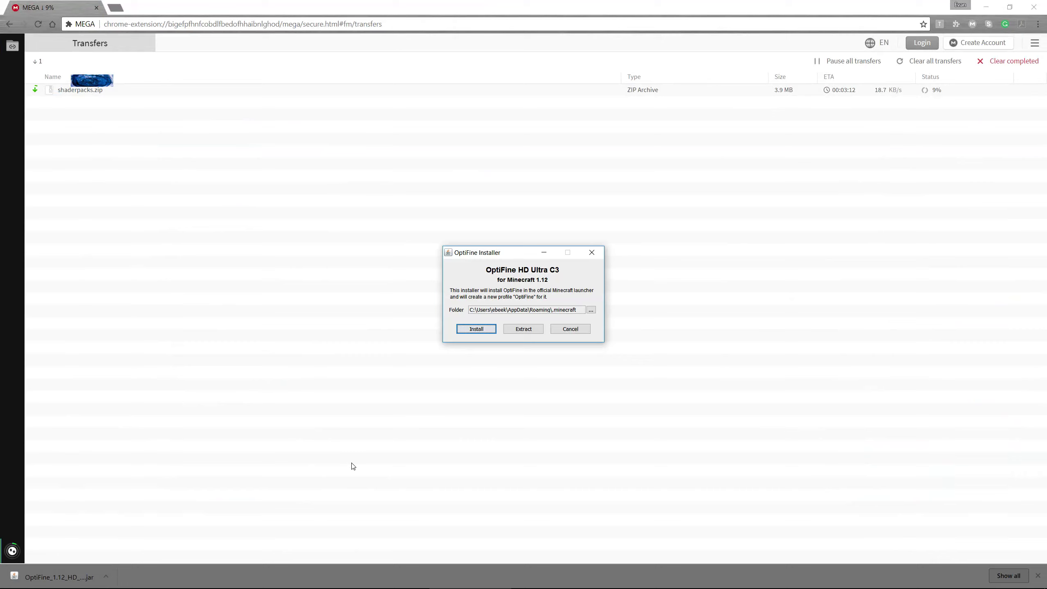
pyautogui.click(477, 329)
pyautogui.click(523, 310)
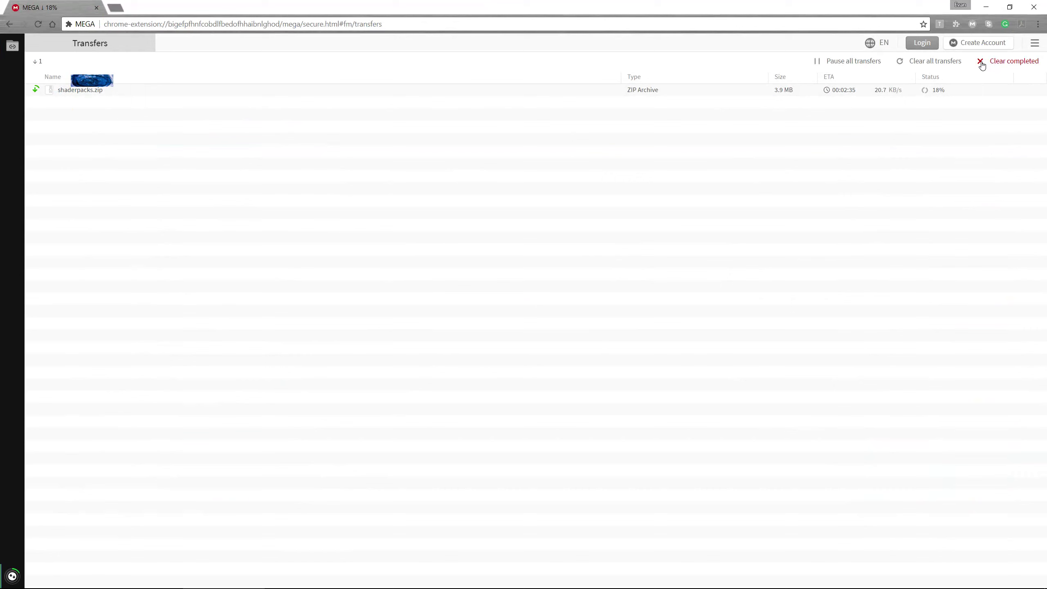
# - Stop the shaderpacks.zip transfer and close the browser
pyautogui.click(1037, 94)
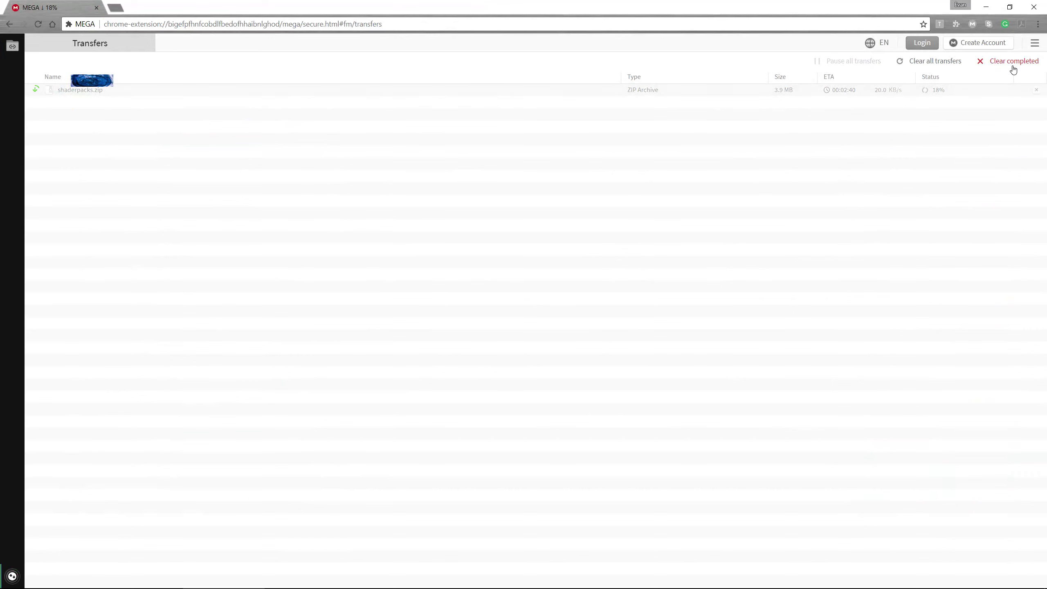
pyautogui.click(1034, 7)
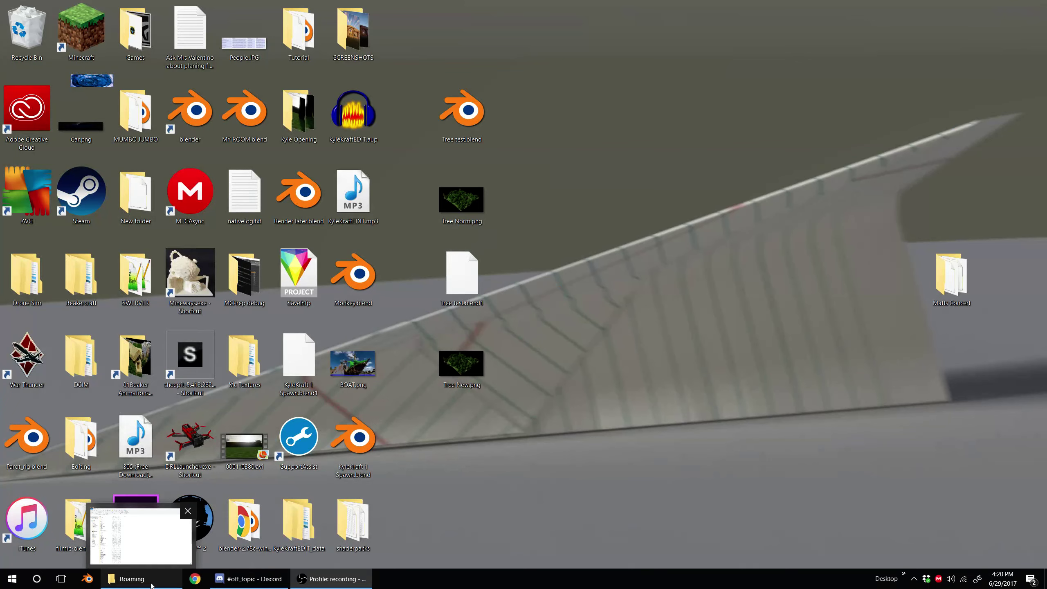
# - Switch to the Roaming folder in File Explorer, cancel the address edit, and open the .minecraft folder
pyautogui.click(152, 579)
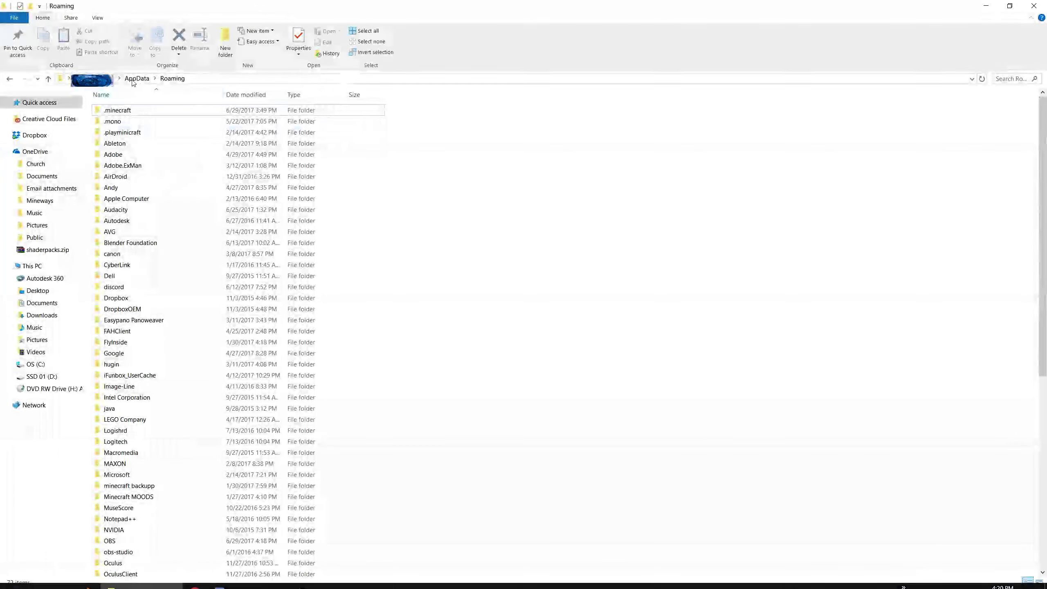
pyautogui.click(218, 77)
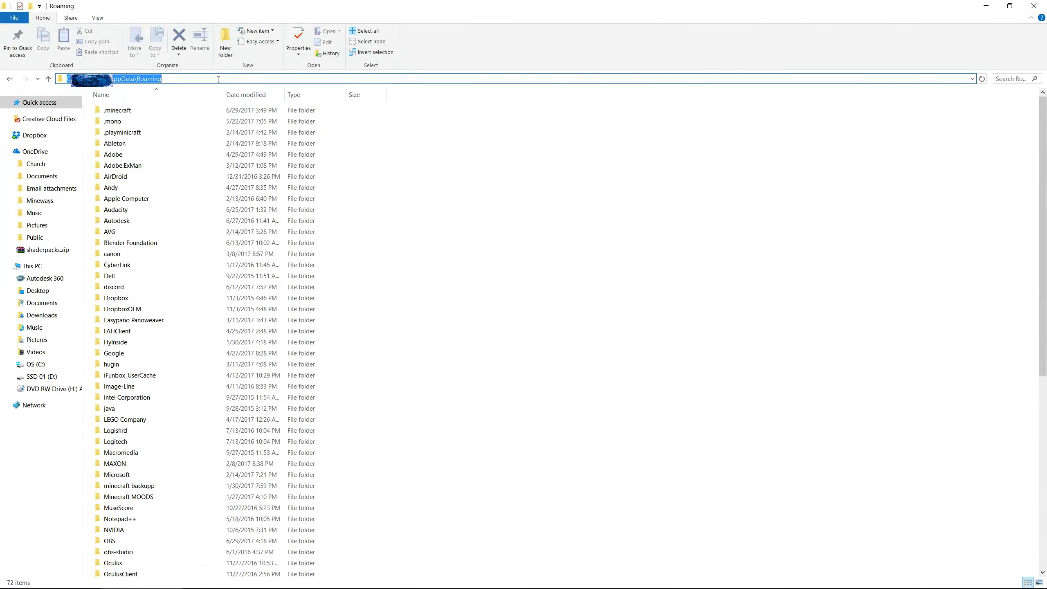
pyautogui.write('%')
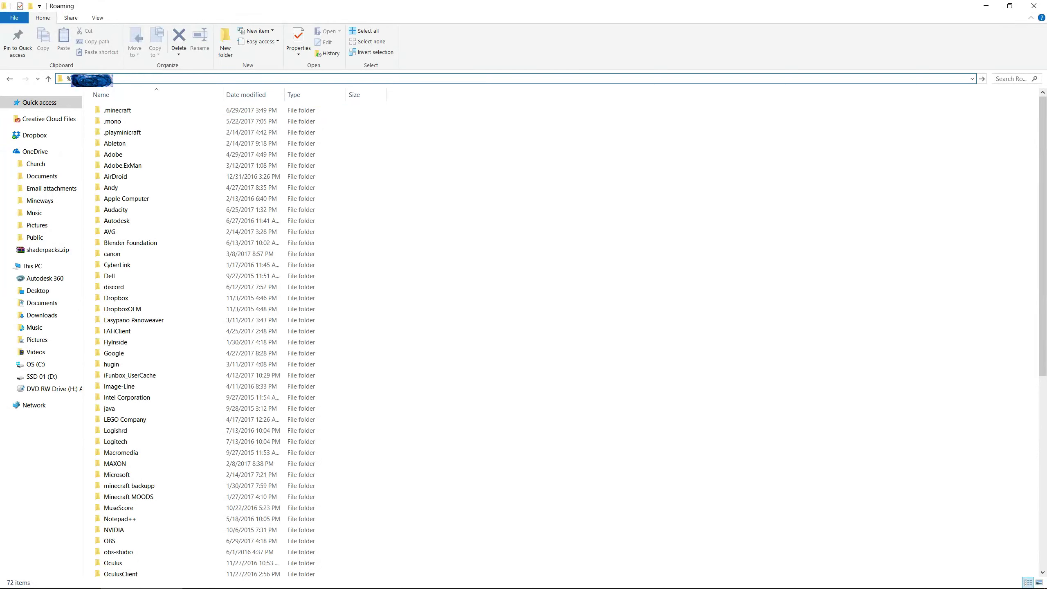
pyautogui.moveTo(513, 6); pyautogui.dragTo(441, 2)
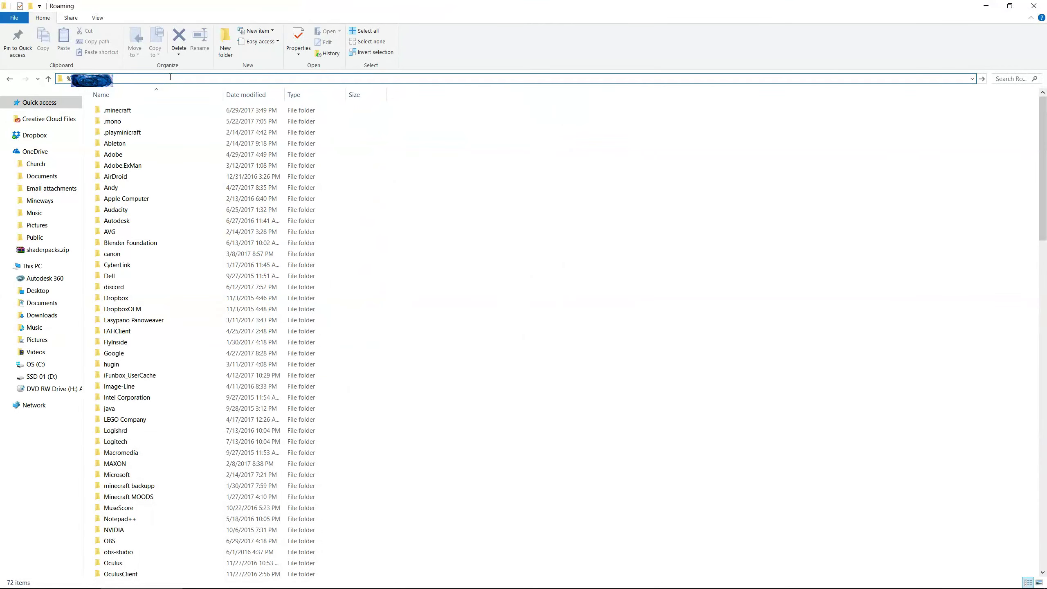
pyautogui.press('Escape')
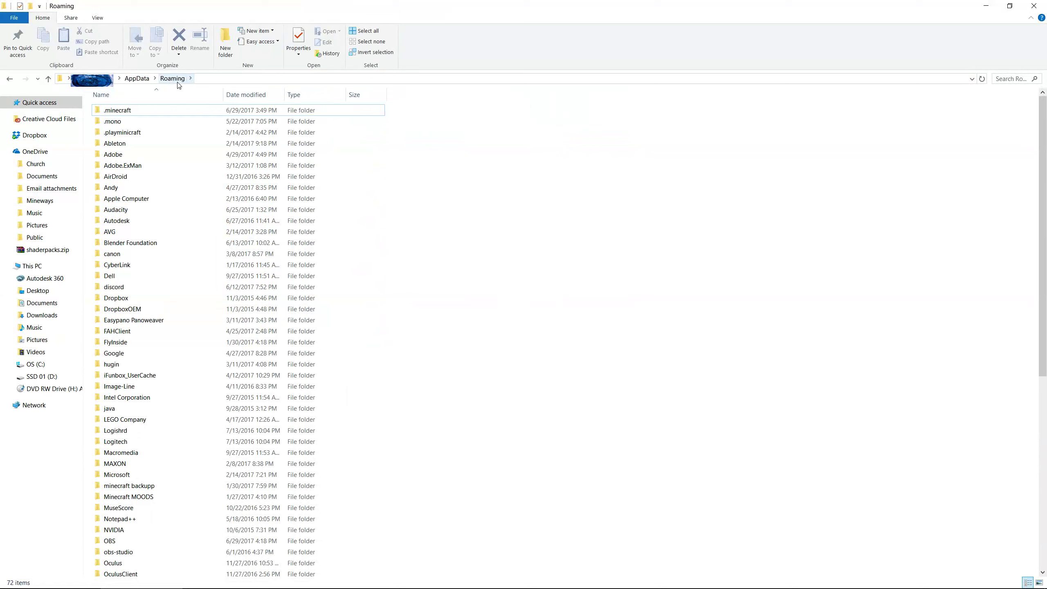
pyautogui.doubleClick(120, 111)
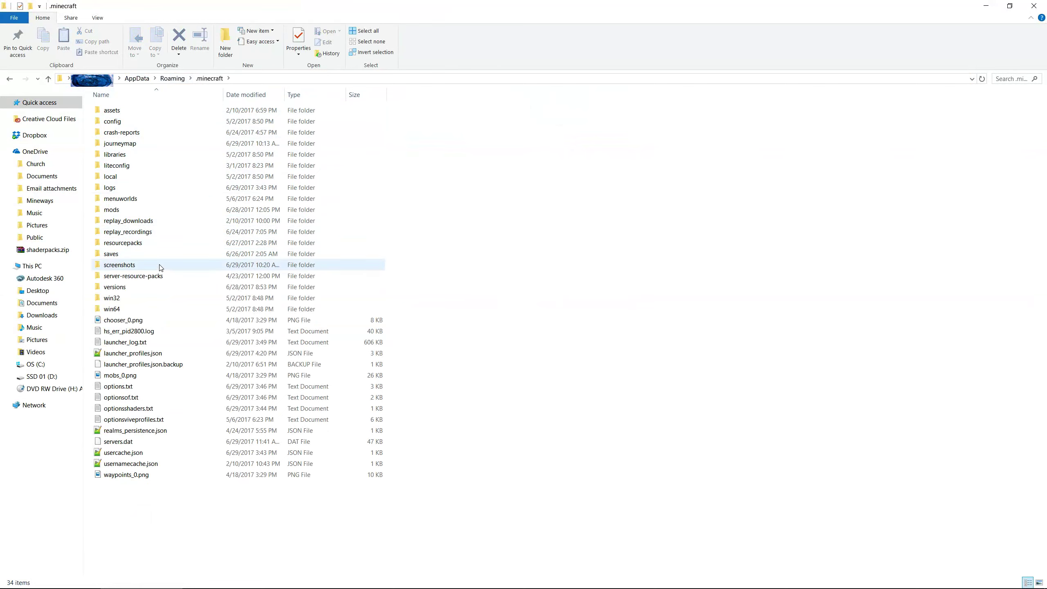
pyautogui.moveTo(182, 583)
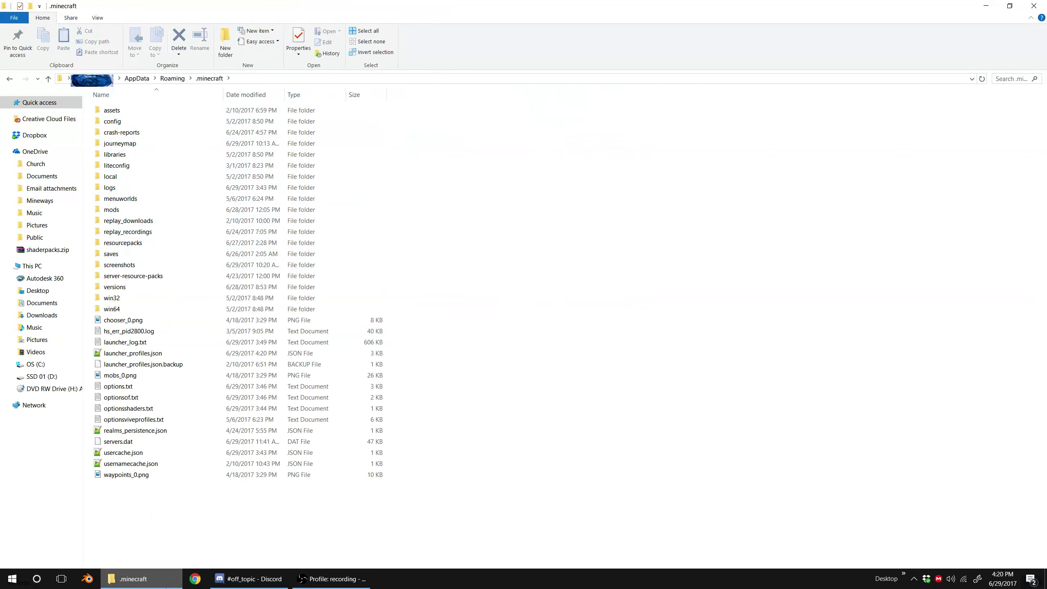
pyautogui.click(12, 579)
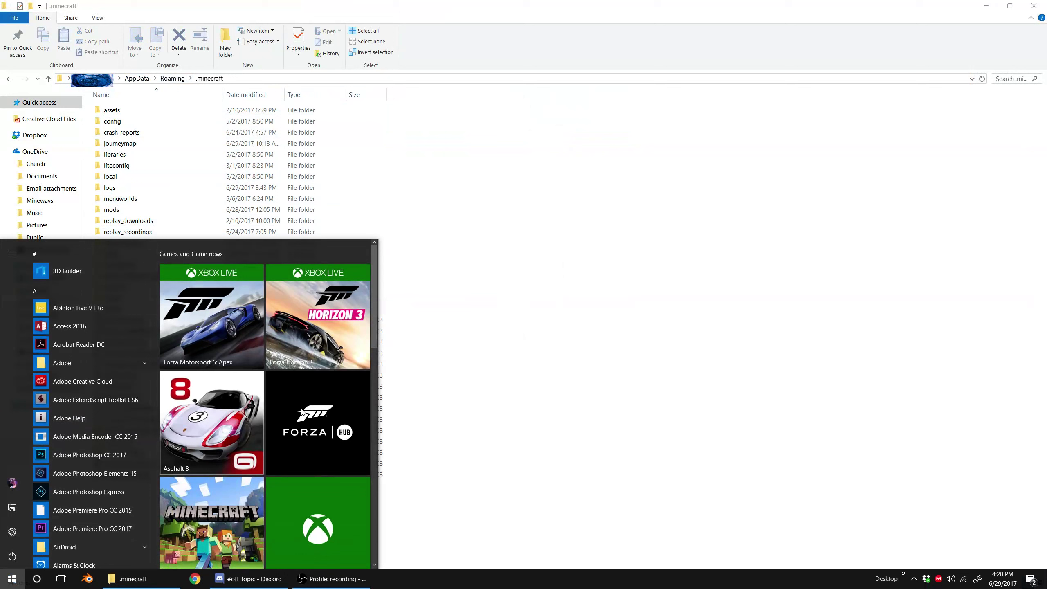
pyautogui.click(83, 520)
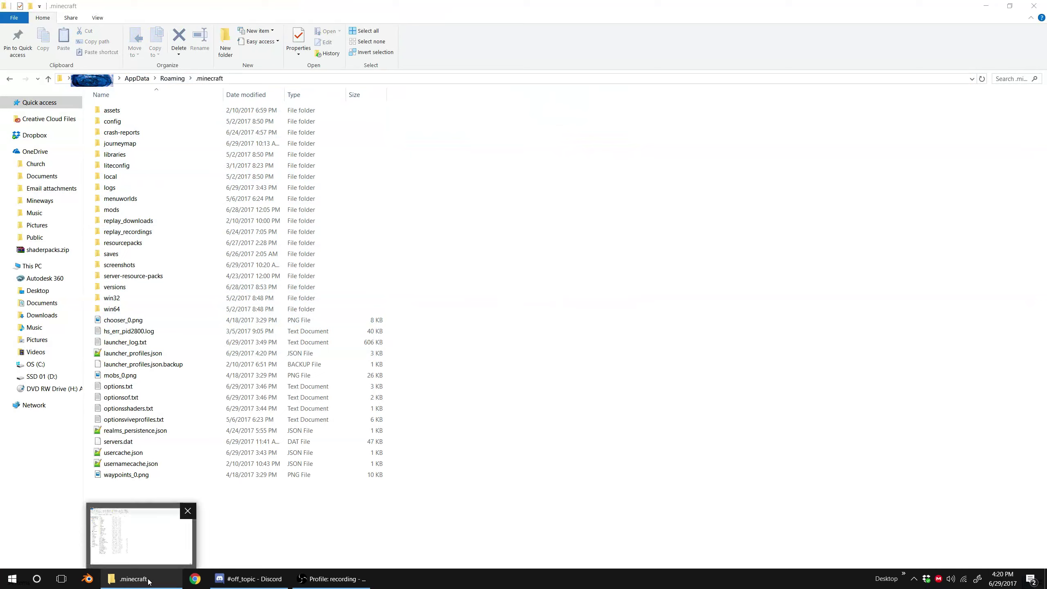
# - Move the shaderpacks folder from the desktop into the .minecraft folder
pyautogui.click(148, 579)
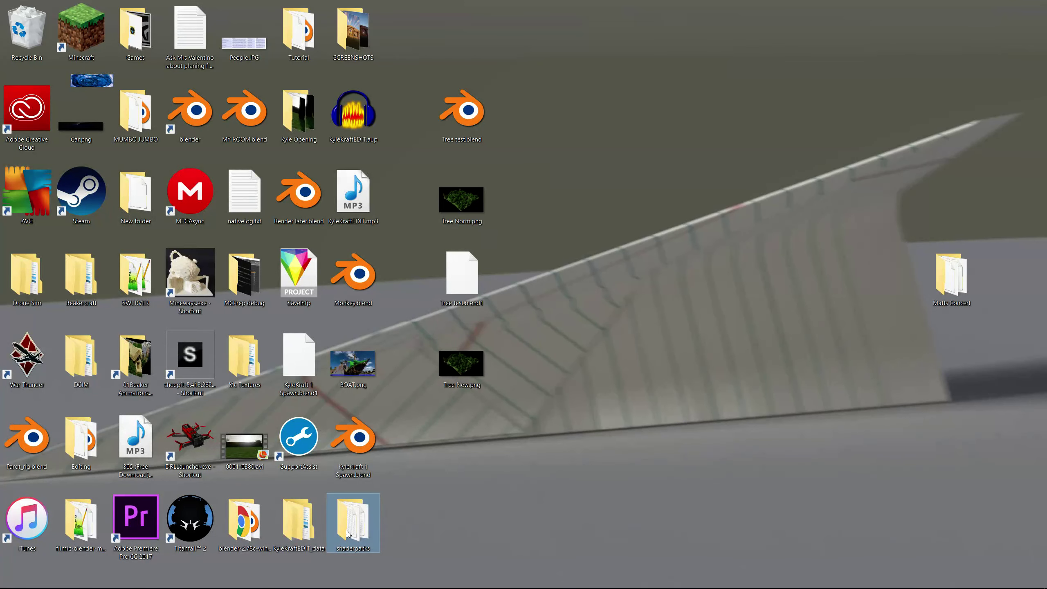
pyautogui.click(361, 540)
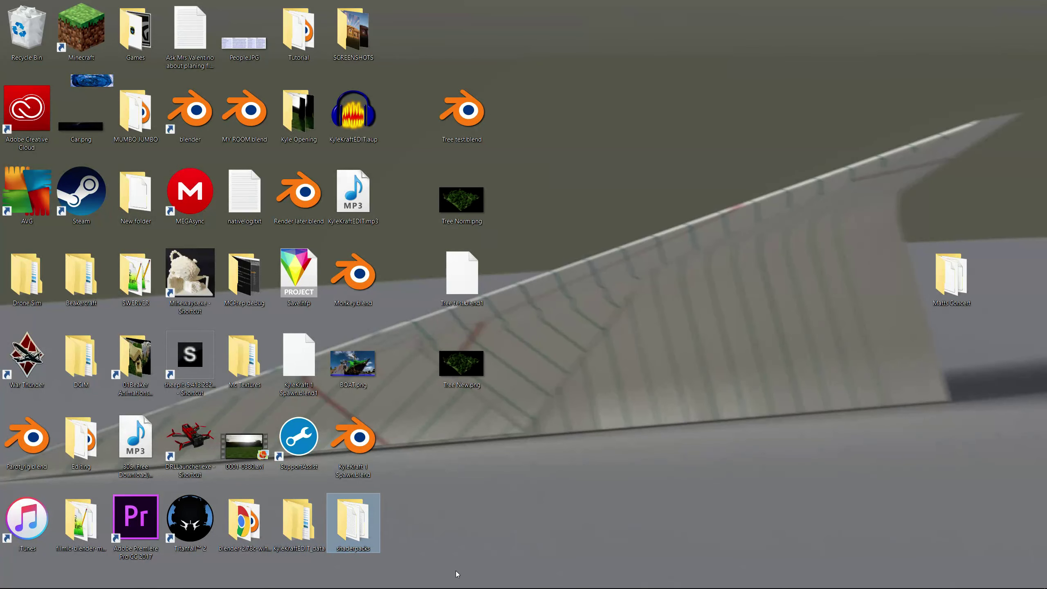
pyautogui.moveTo(354, 521); pyautogui.dragTo(565, 347)
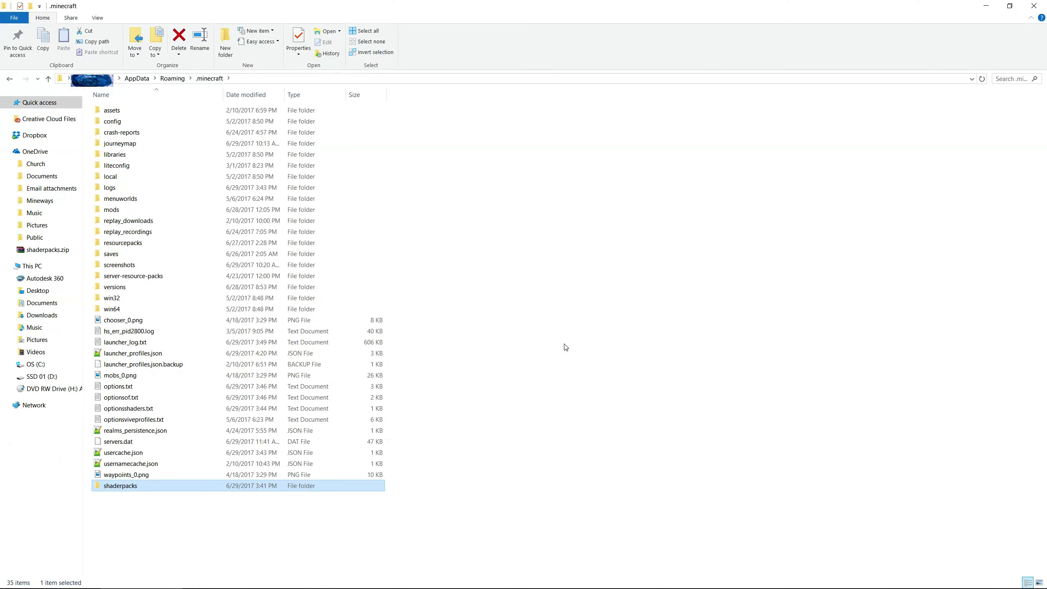
pyautogui.moveTo(425, 541); pyautogui.dragTo(248, 84)
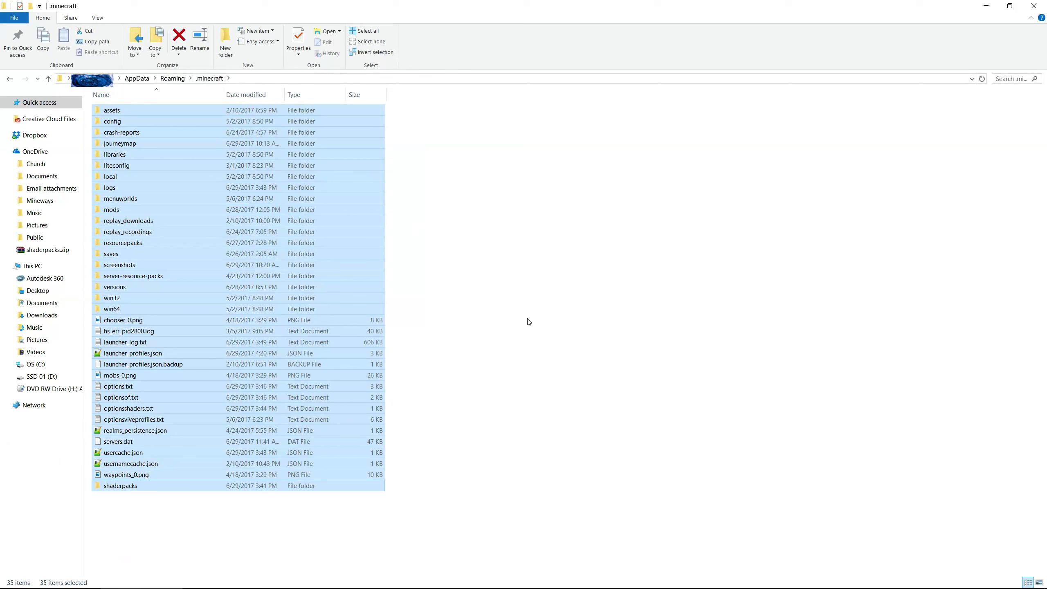
pyautogui.click(528, 322)
pyautogui.moveTo(445, 529); pyautogui.dragTo(191, 70)
pyautogui.click(605, 320)
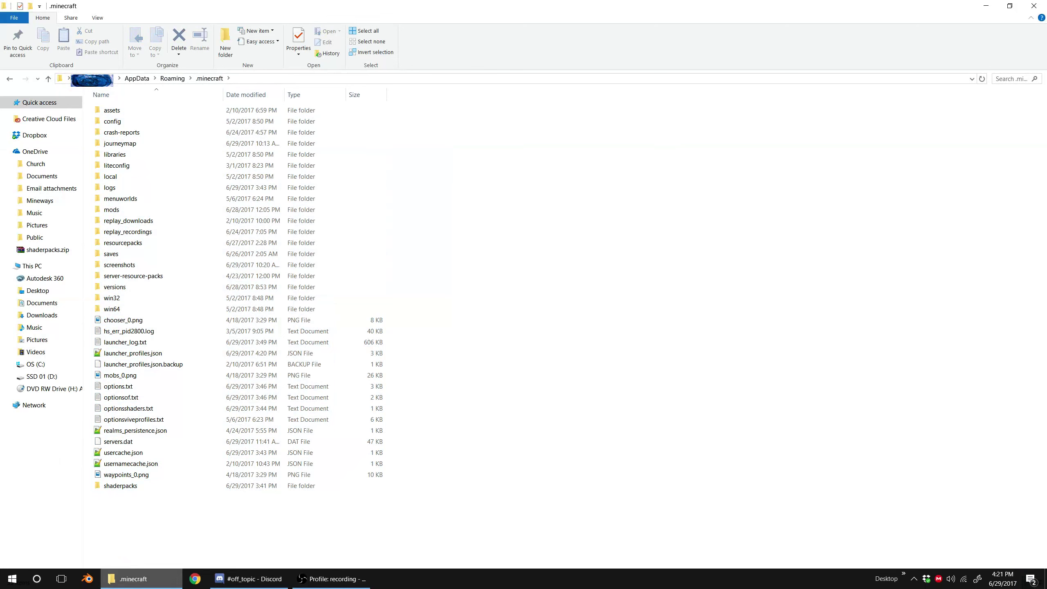
# - Start Minecraft from its launcher with the 1.12-OptiFine_HD_U_C3 profile and load a singleplayer world
pyautogui.click(12, 578)
pyautogui.scroll(-5, 247, 412)
pyautogui.click(295, 376)
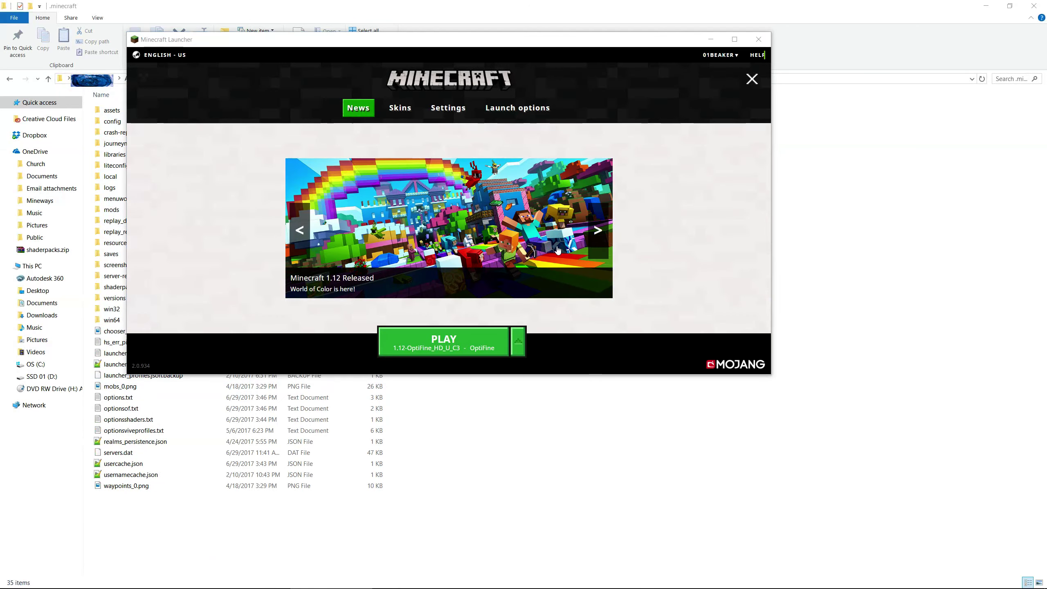
pyautogui.click(448, 332)
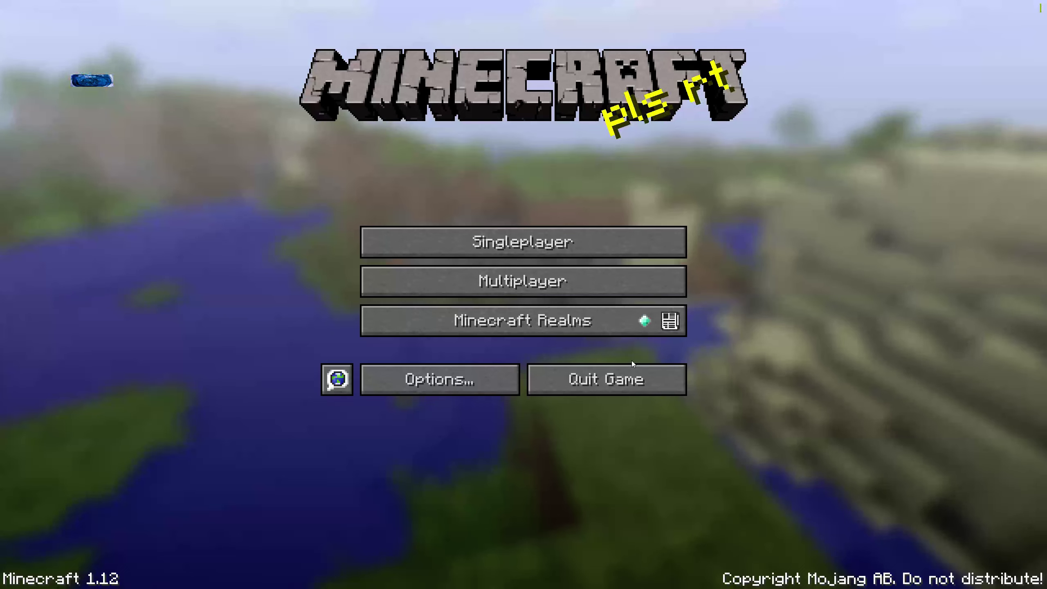
pyautogui.click(535, 244)
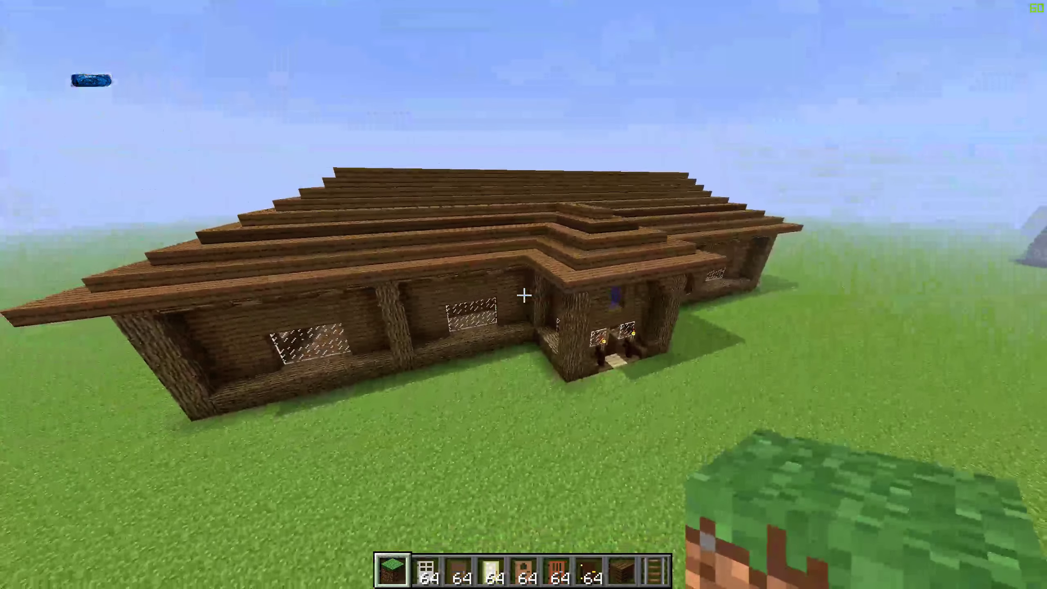
# - Pause the game and open the Shaders list in the Video Settings
pyautogui.press('Escape')
pyautogui.click(492, 293)
pyautogui.click(412, 223)
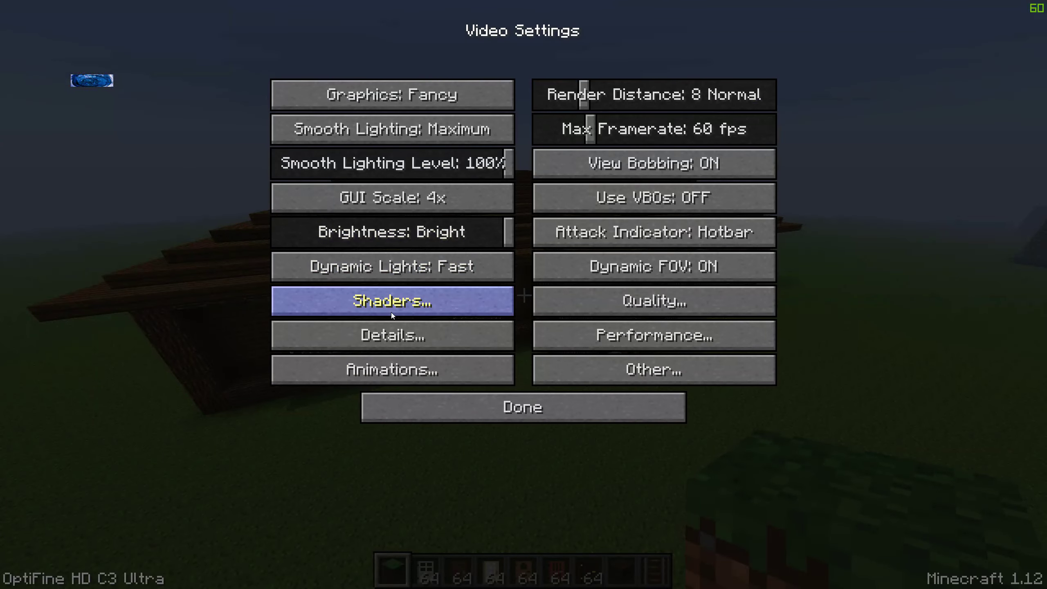
pyautogui.click(390, 313)
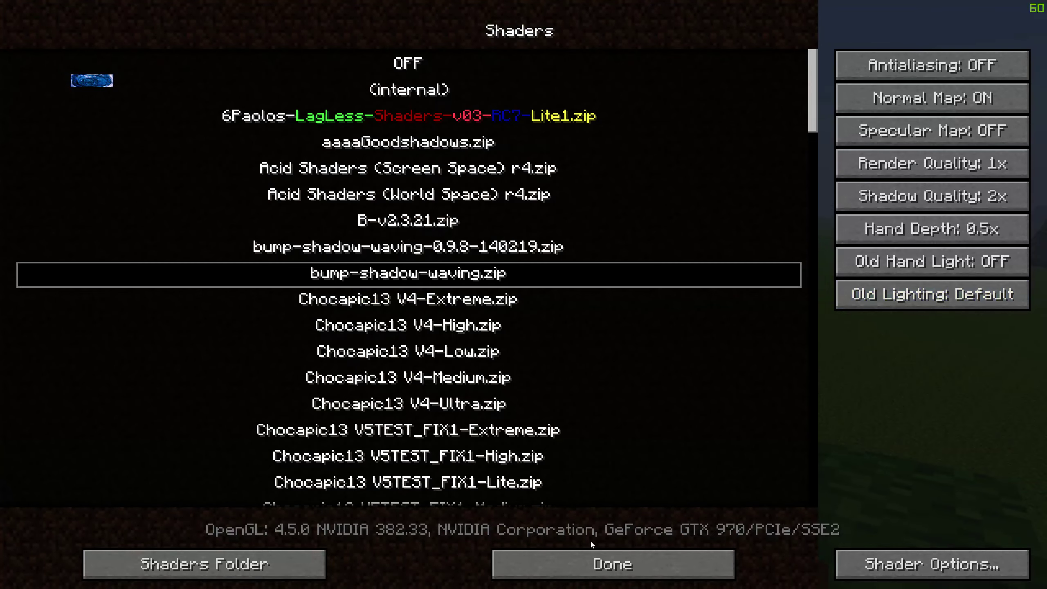
# - Apply the Ebin-Shaders-master.zip shader pack and return to the game menu
pyautogui.moveTo(815, 83); pyautogui.dragTo(813, 156)
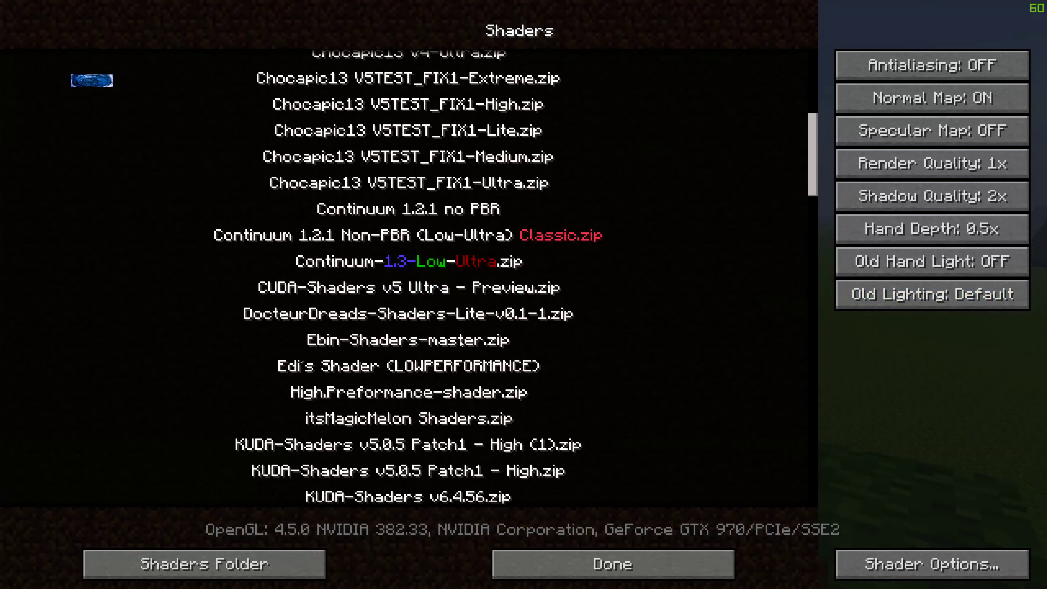
pyautogui.click(889, 573)
pyautogui.click(596, 406)
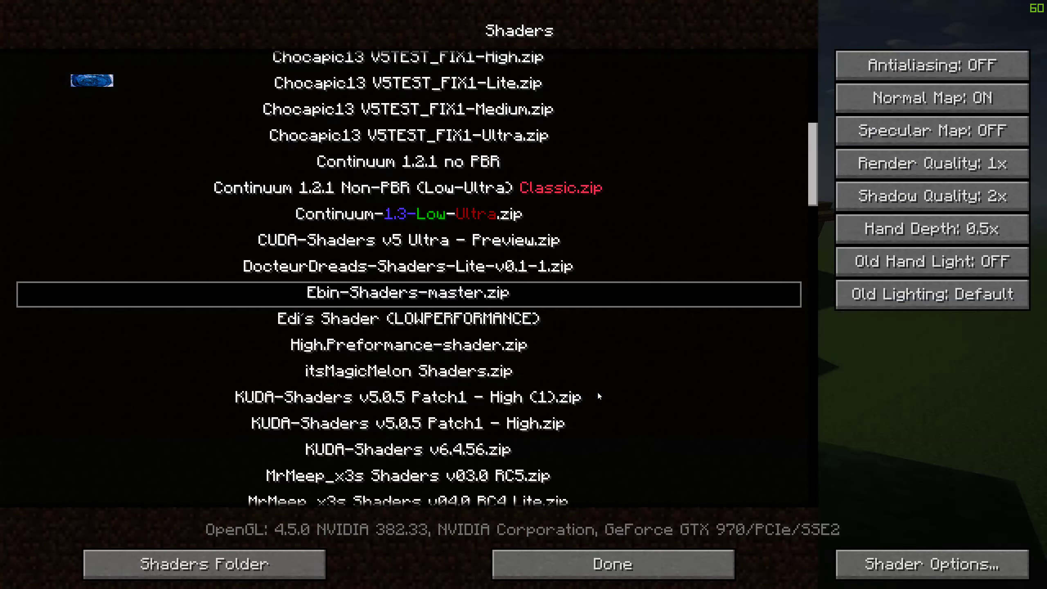
pyautogui.click(581, 563)
pyautogui.click(511, 408)
pyautogui.click(513, 394)
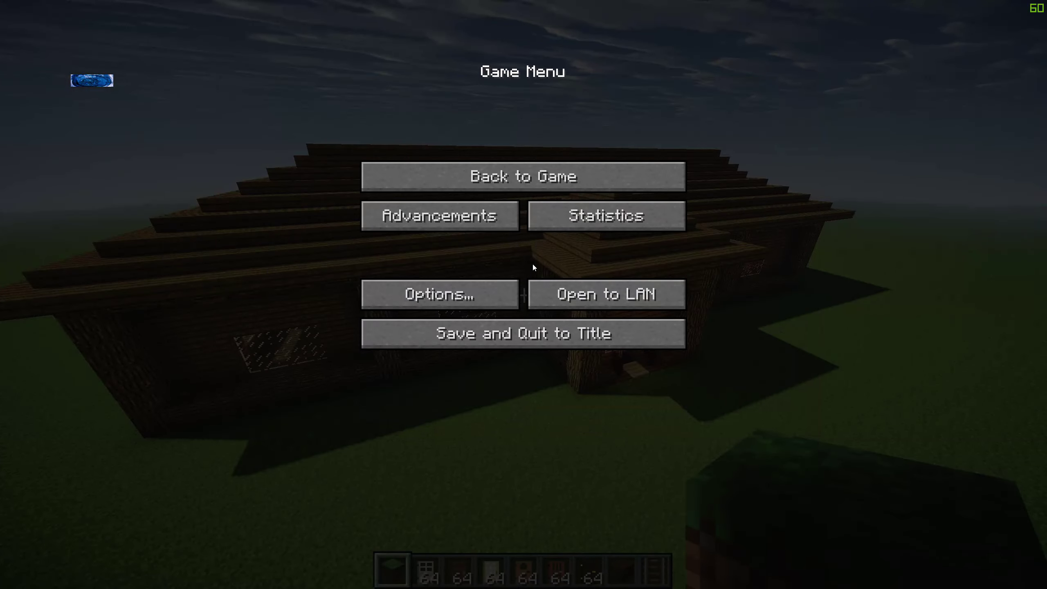
# - Resume the game and fly around the wooden house to examine the shadows, sky and lighting of the Ebin shader
pyautogui.click(536, 165)
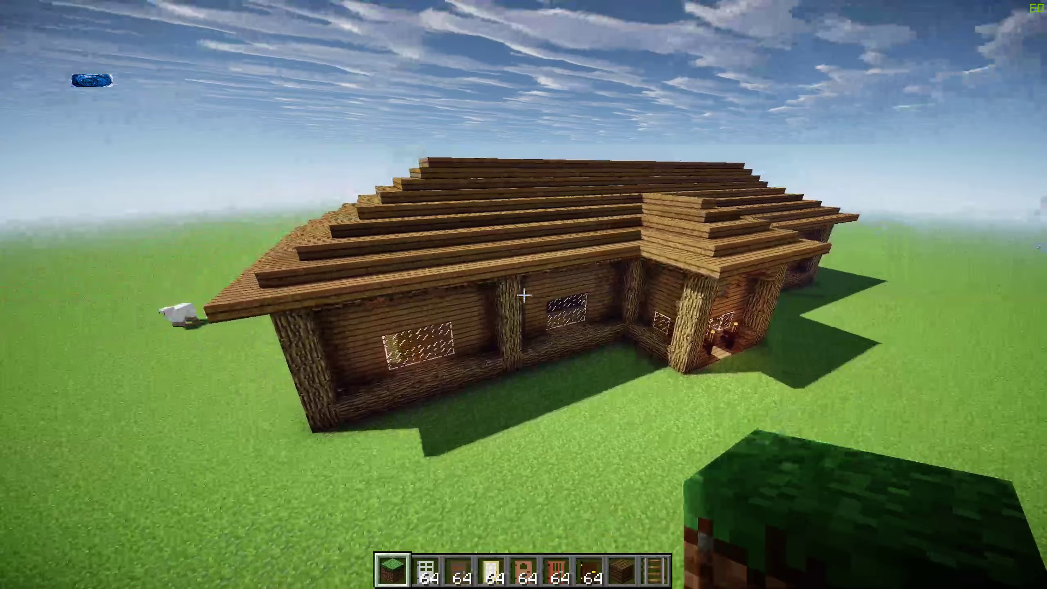
pyautogui.press('w')
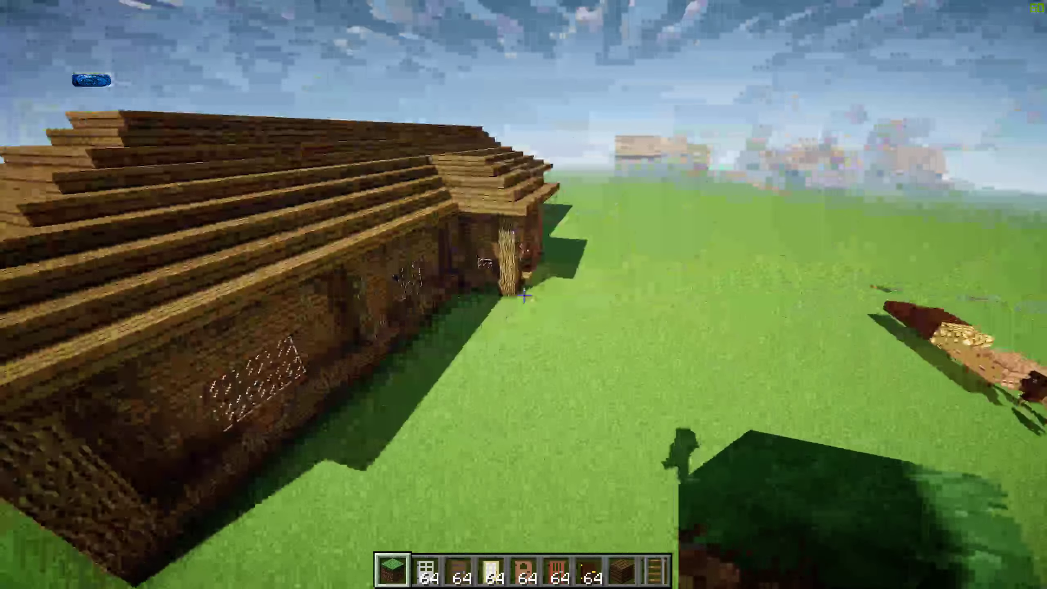
pyautogui.press('w')
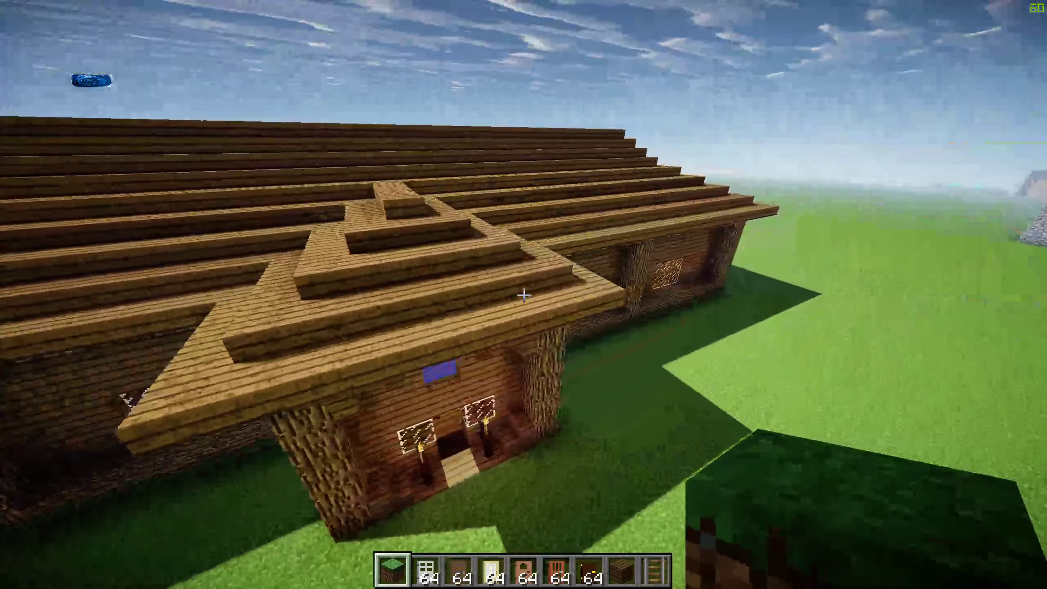
pyautogui.press('w')
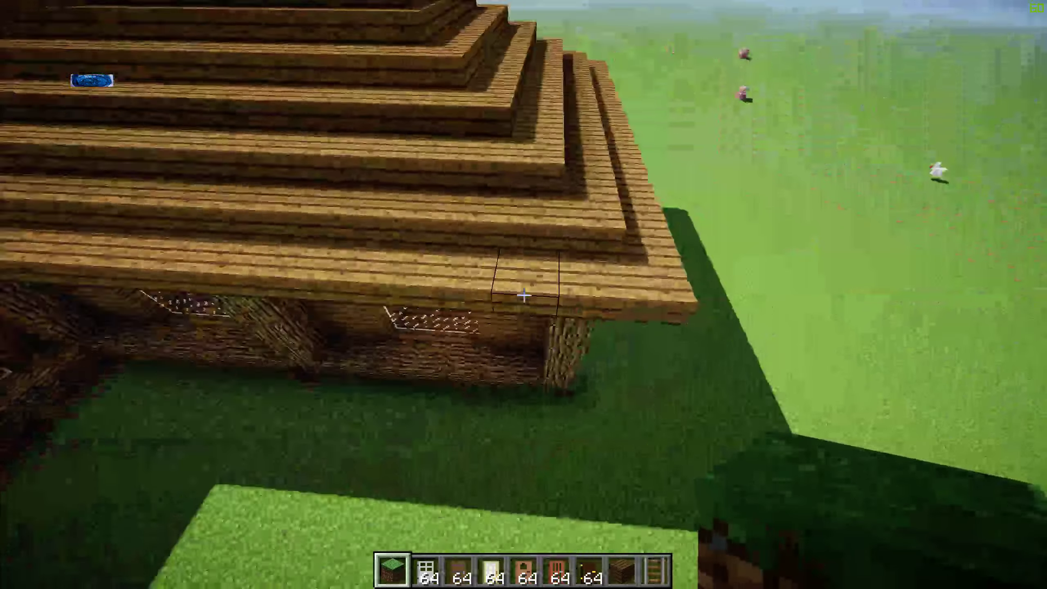
pyautogui.press('w')
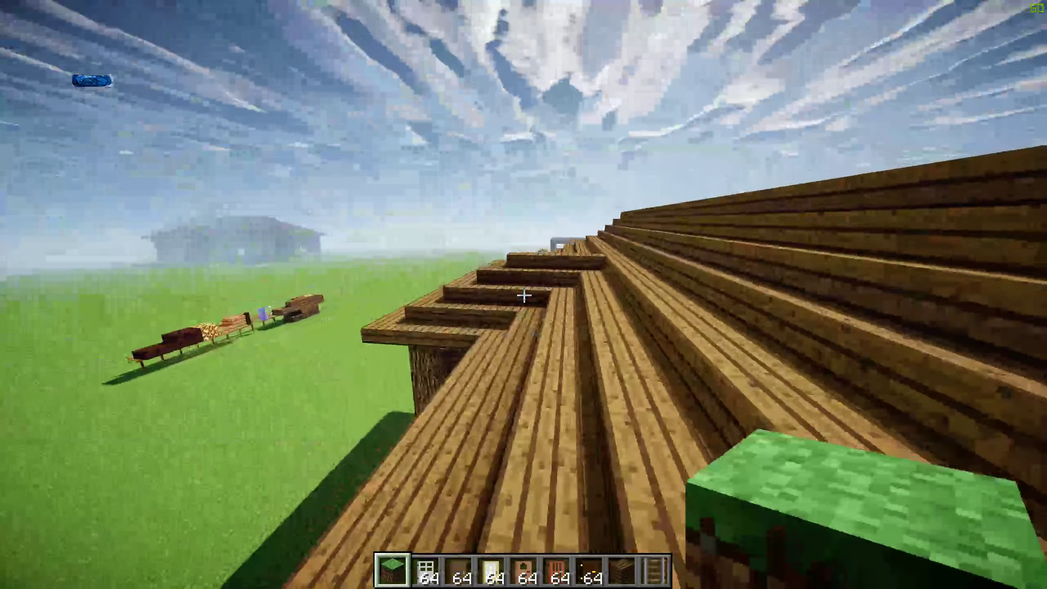
pyautogui.press('s')
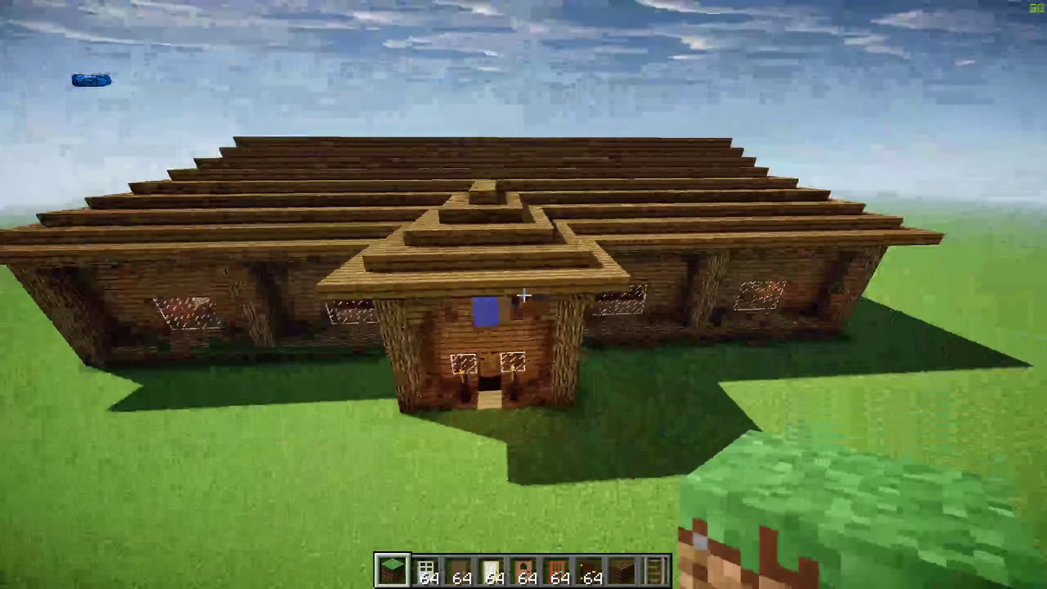
pyautogui.press('s')
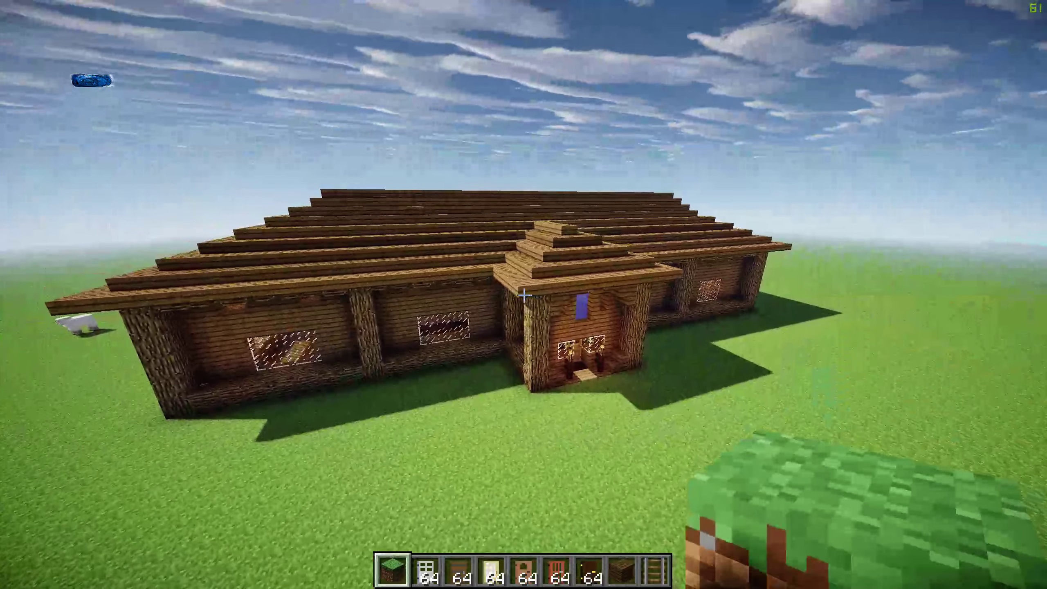
# - Switch the shader pack to bump-shadow-waving.zip in the Video Settings and return to the game
pyautogui.press('Escape')
pyautogui.click(479, 296)
pyautogui.click(412, 222)
pyautogui.click(413, 302)
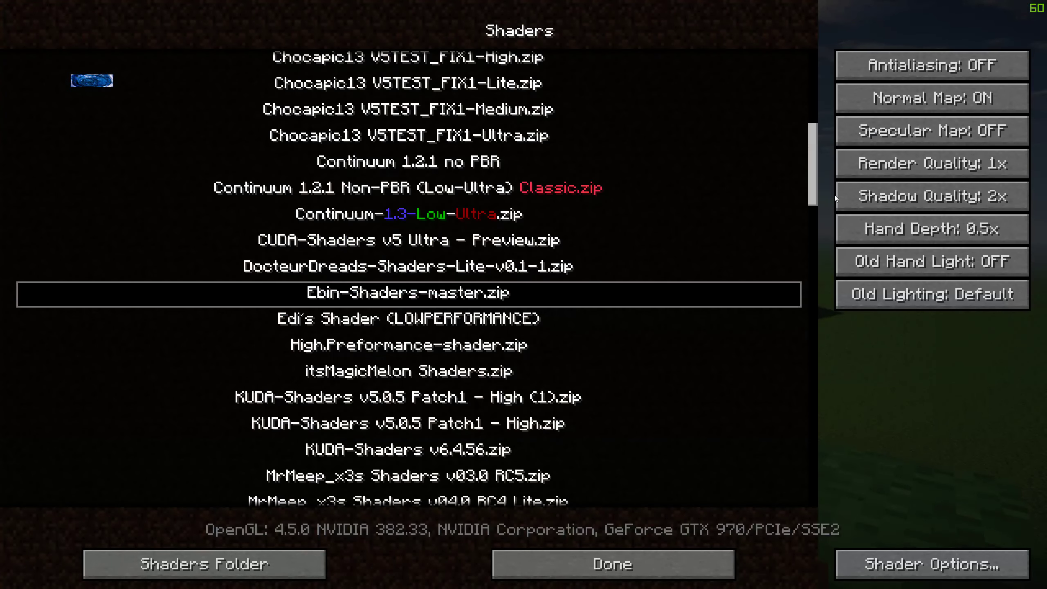
pyautogui.moveTo(816, 196); pyautogui.dragTo(815, 59)
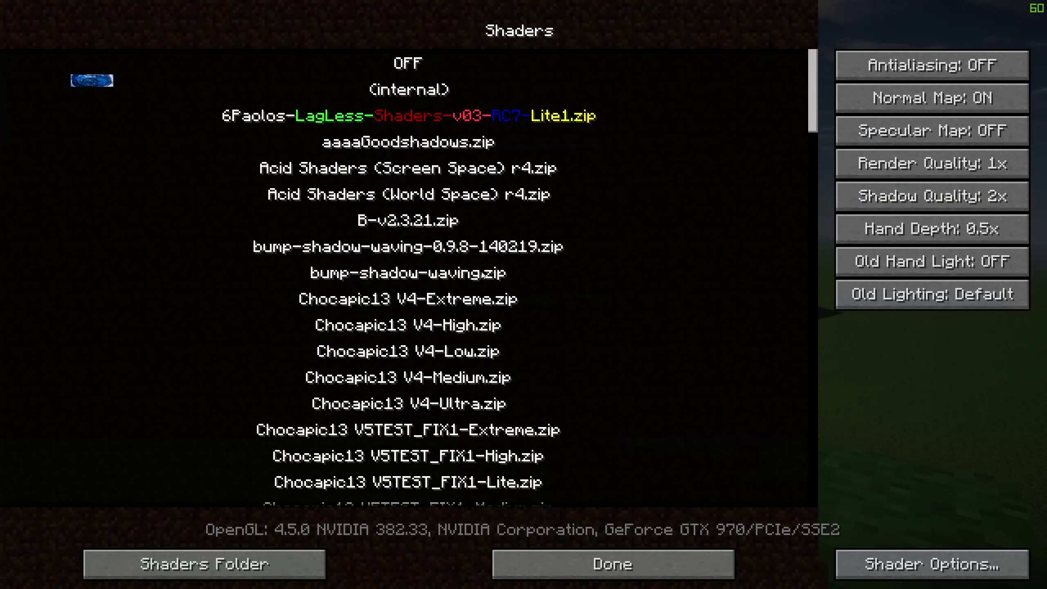
pyautogui.click(425, 276)
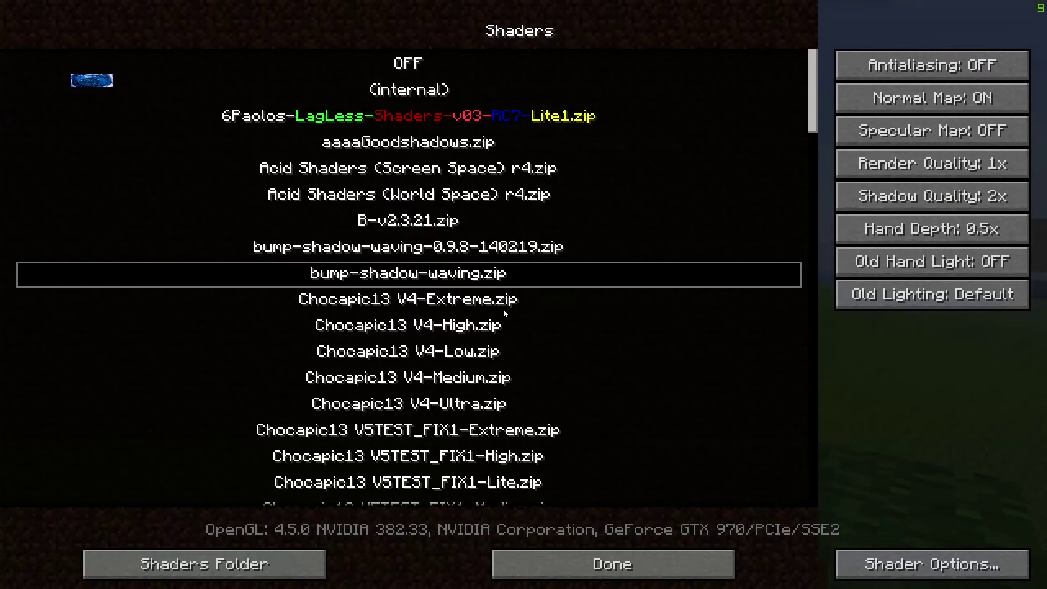
pyautogui.click(579, 559)
pyautogui.click(548, 406)
pyautogui.click(532, 457)
pyautogui.click(534, 178)
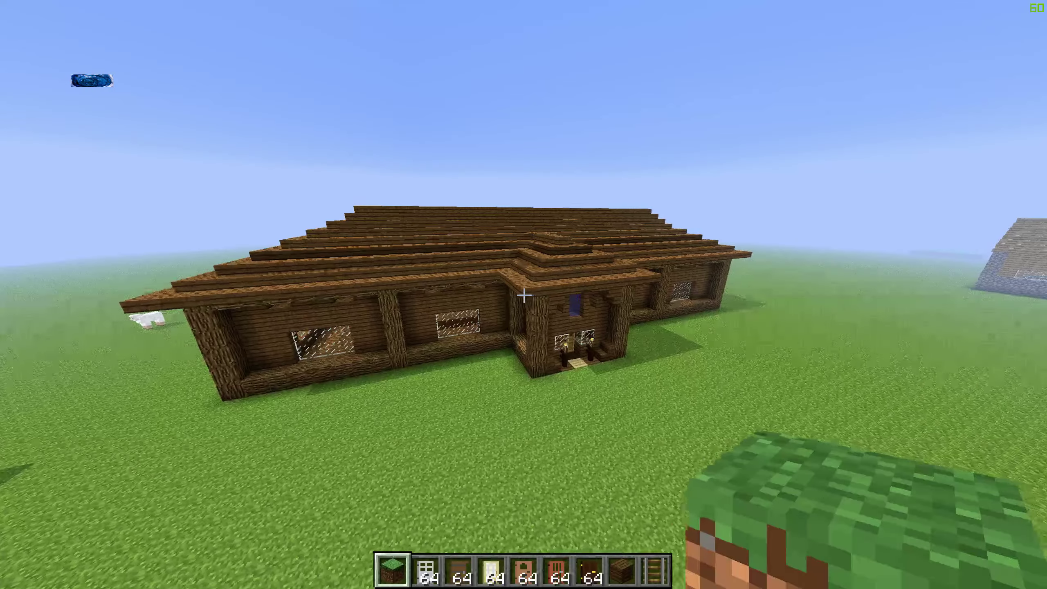
# - Fly over the house and down to its entrance to examine the shadows of the bump-shadow-waving shader
pyautogui.press('w')
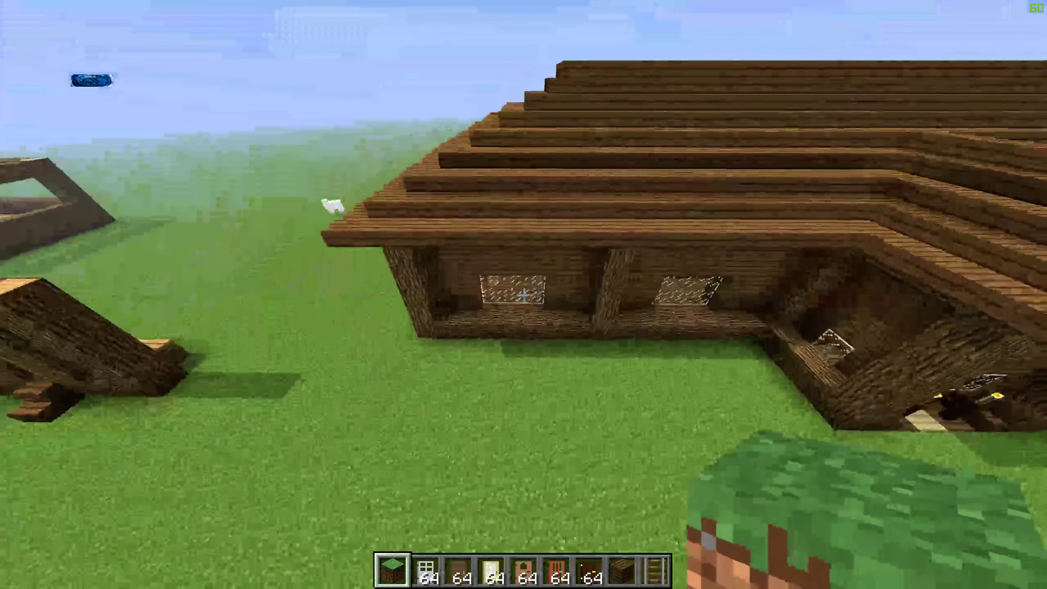
pyautogui.press('w')
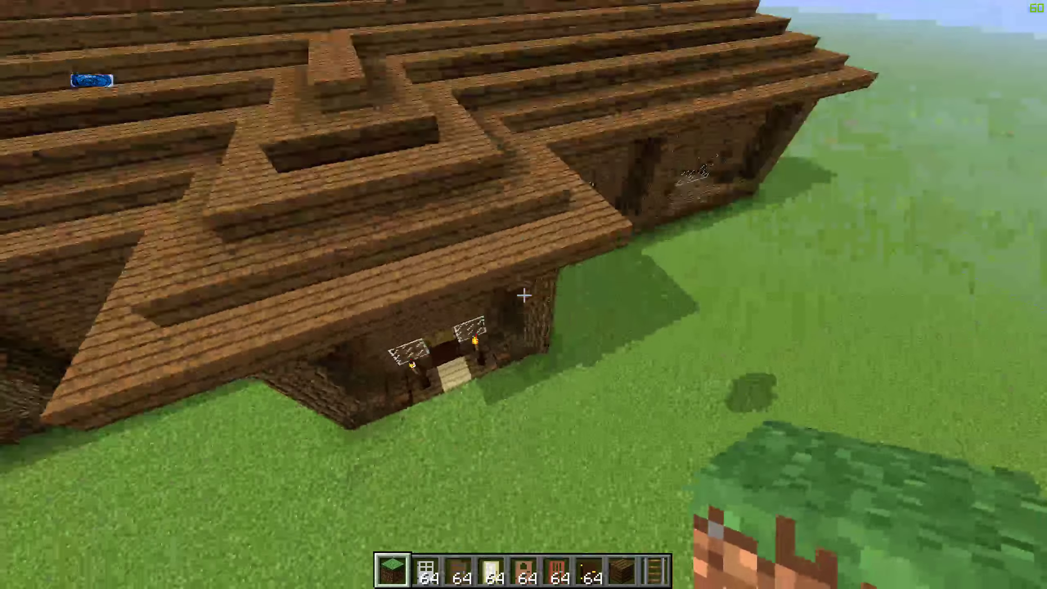
pyautogui.press('w')
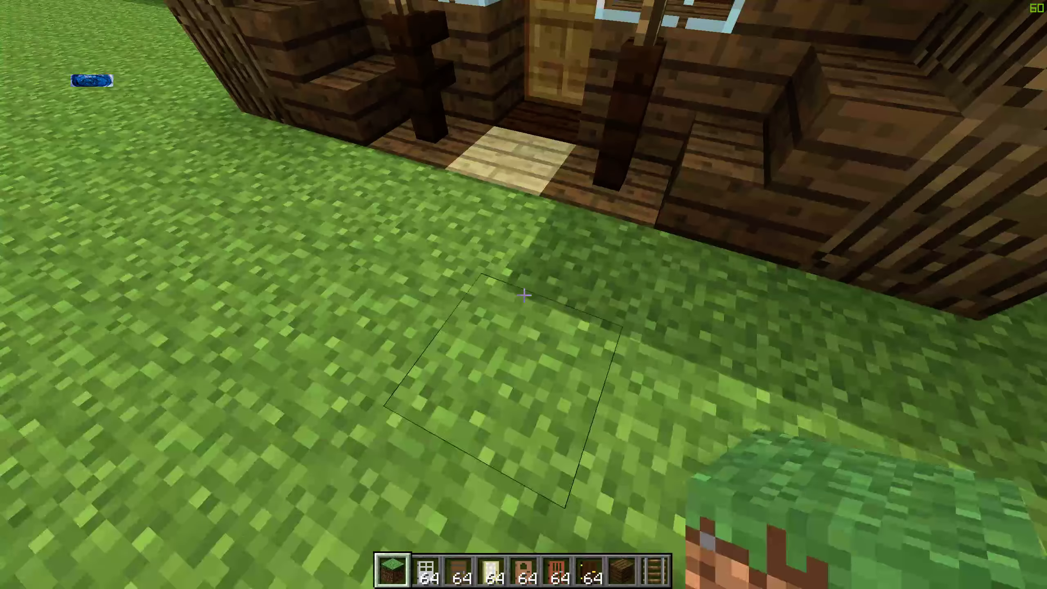
pyautogui.press('s')
# - Review the shader quality settings on the Shaders screen of the Video Settings and return to the game
pyautogui.press('Escape')
pyautogui.click(504, 299)
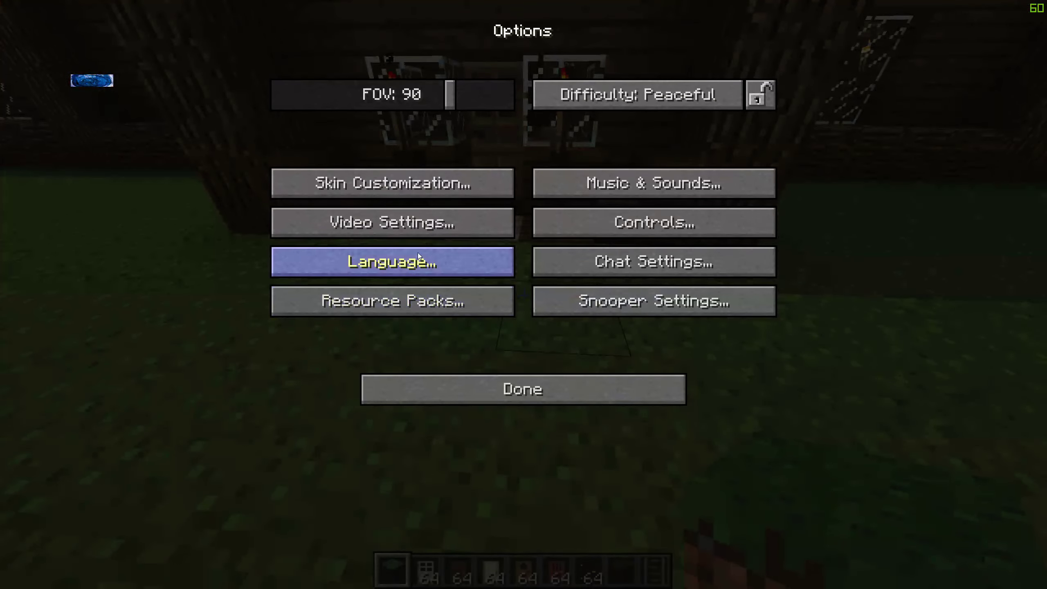
pyautogui.click(403, 235)
pyautogui.click(395, 300)
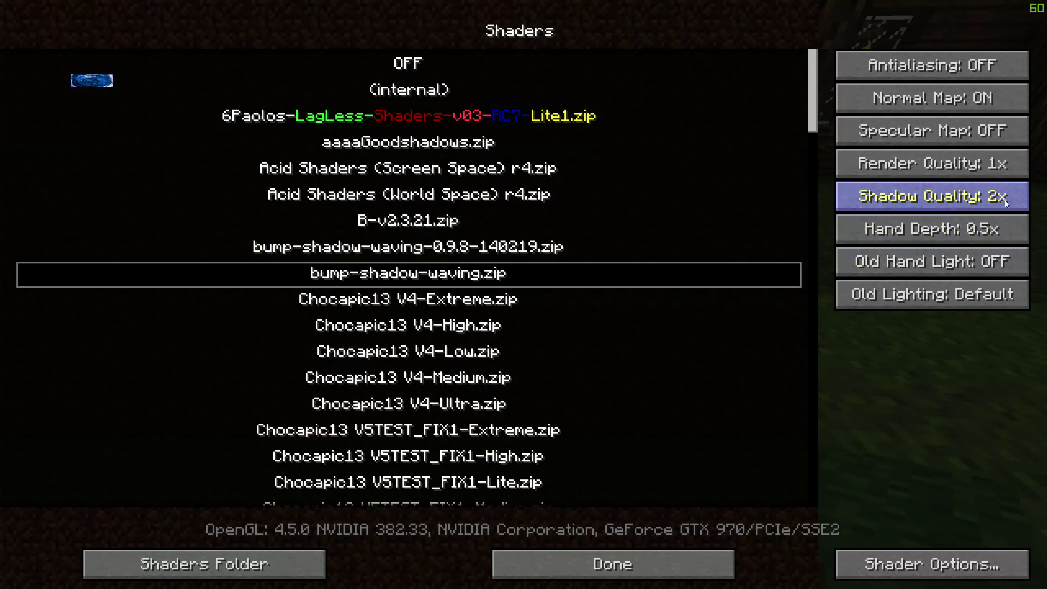
pyautogui.click(609, 567)
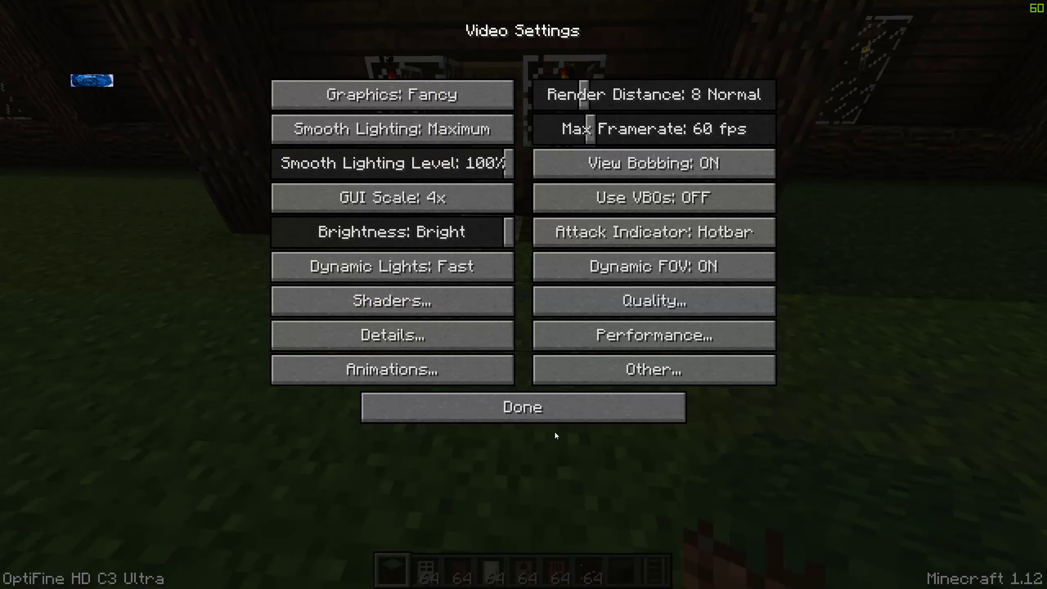
pyautogui.click(543, 412)
pyautogui.click(532, 397)
pyautogui.press('Escape')
# - Fly up and back from the entrance to view the whole house with the bump-shadow-waving shader
pyautogui.press('s')
pyautogui.press('space')
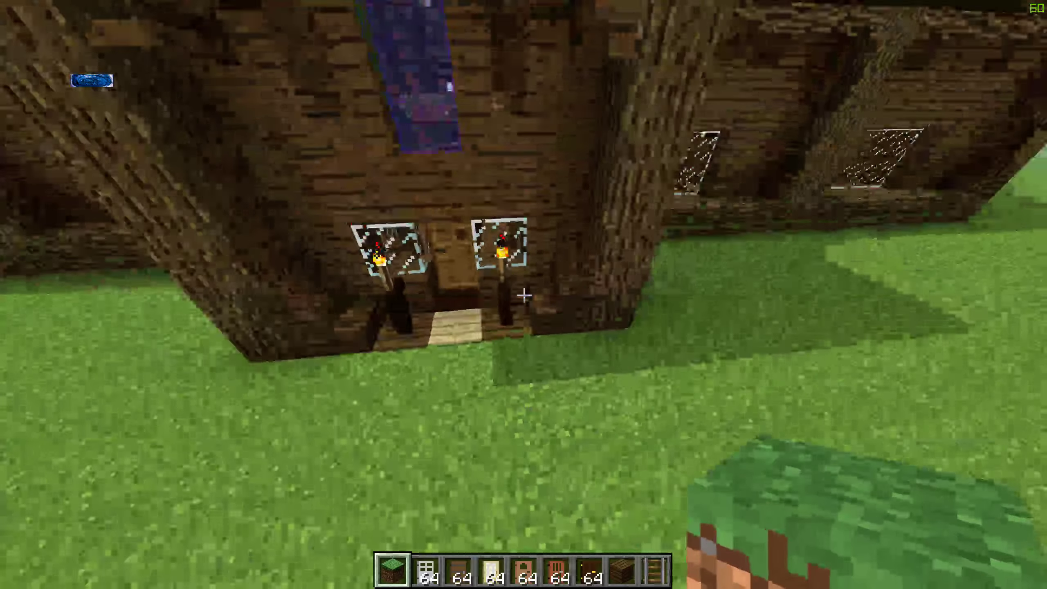
pyautogui.press('s')
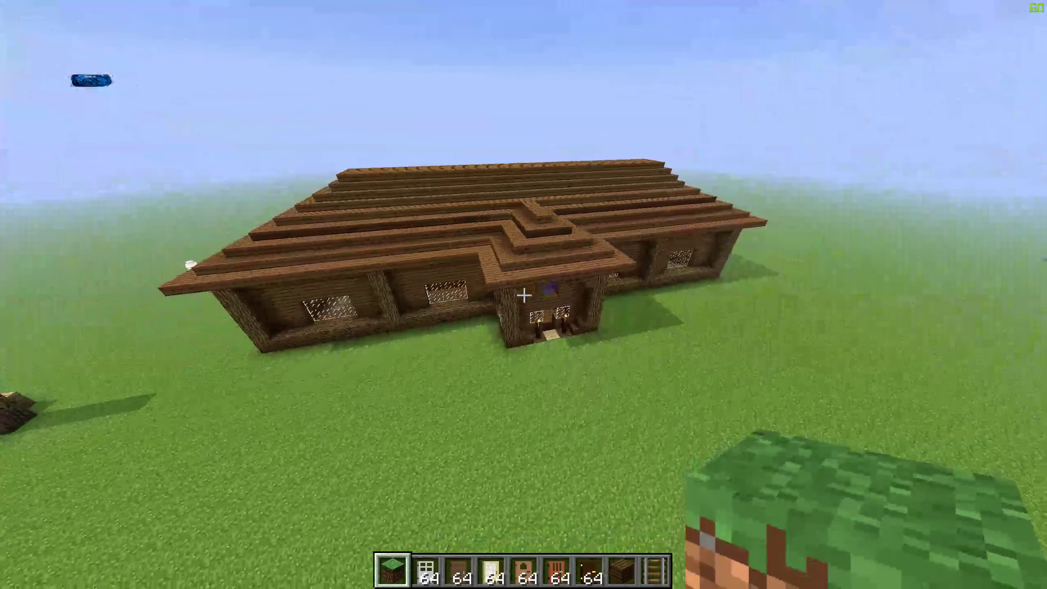